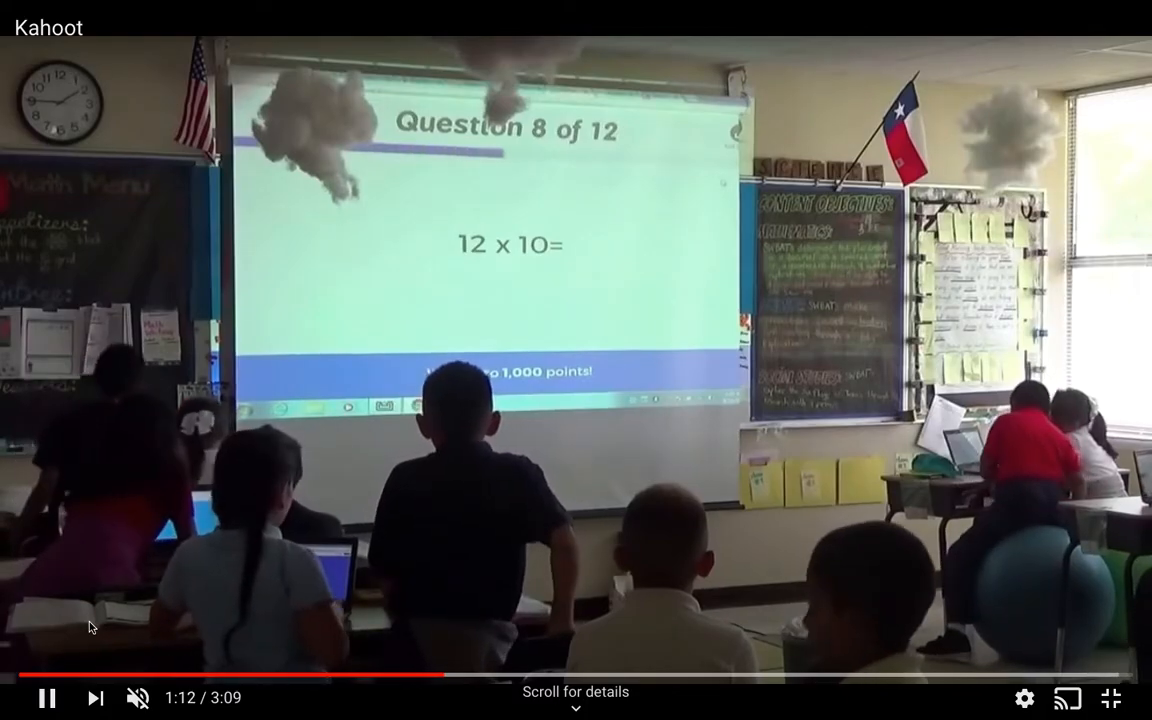
Step: Exit full screen on the Kahoot classroom YouTube video
key("Escape")
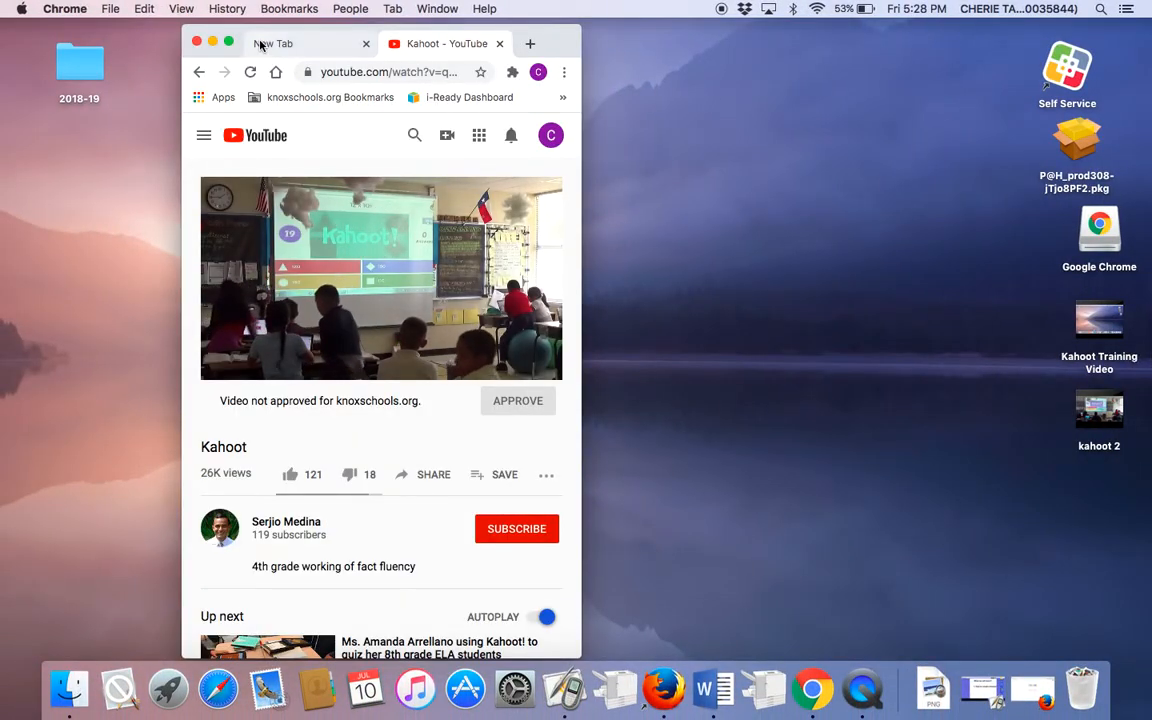
Step: Load kahoot.com in the empty new Chrome tab and maximize the browser window
left_click(316, 45)
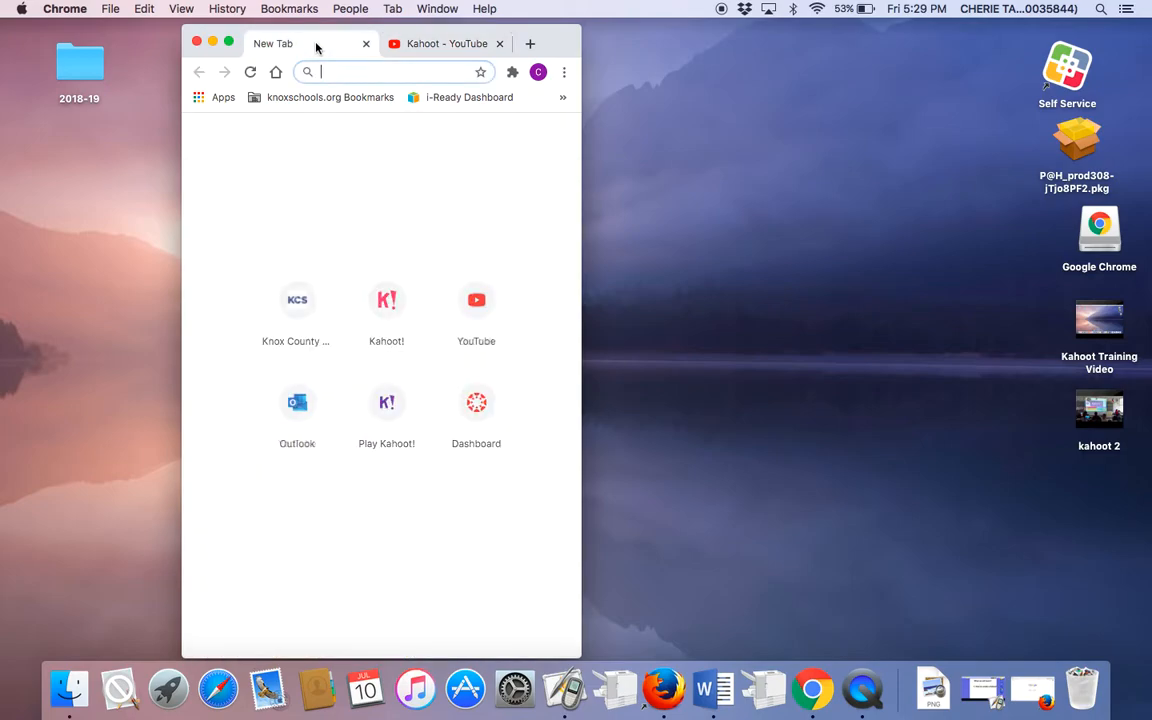
type("kahoo")
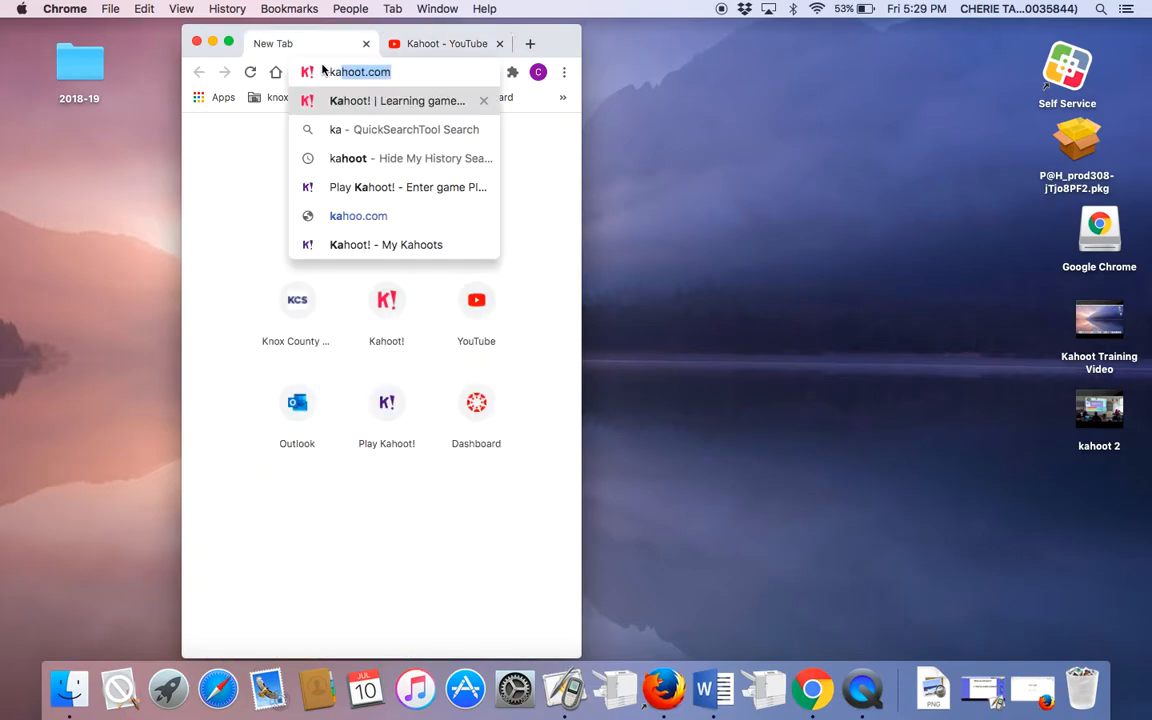
type("t.com")
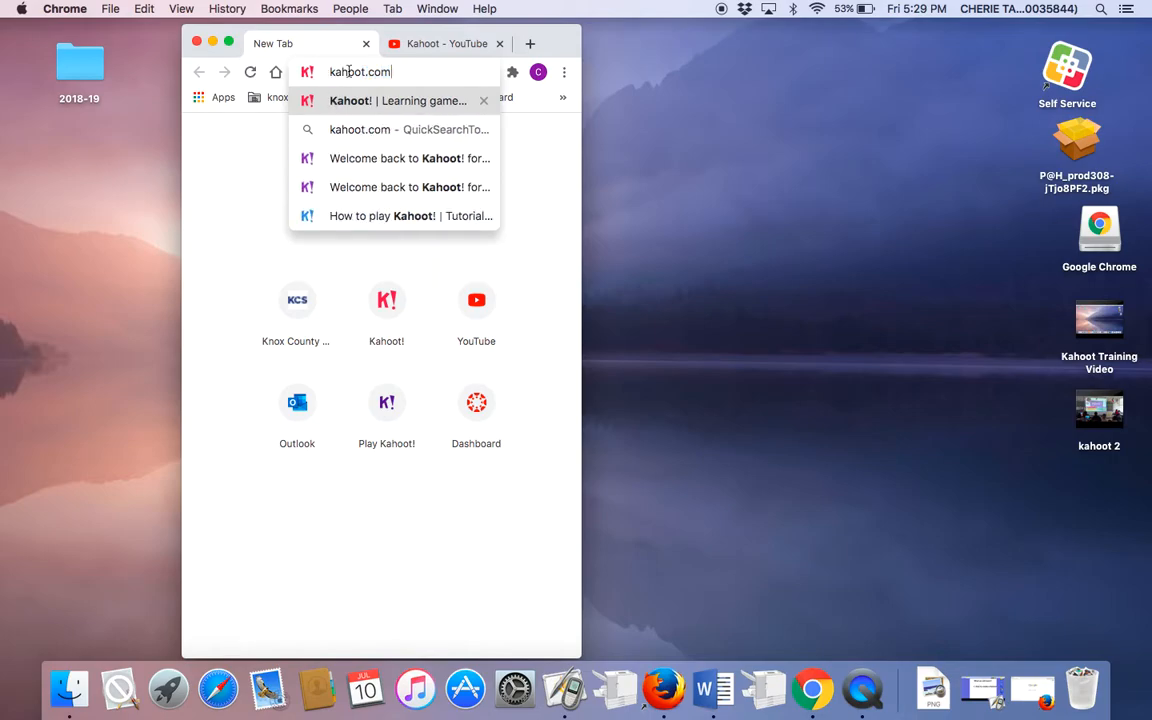
key("Return")
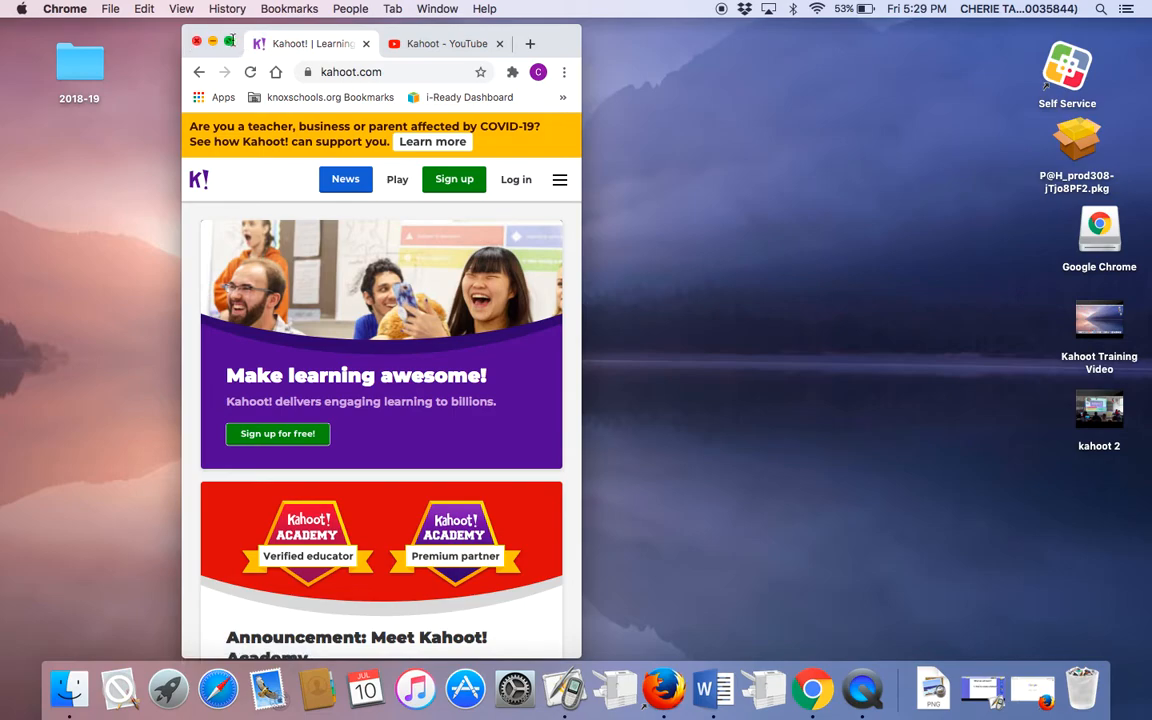
left_click(229, 41)
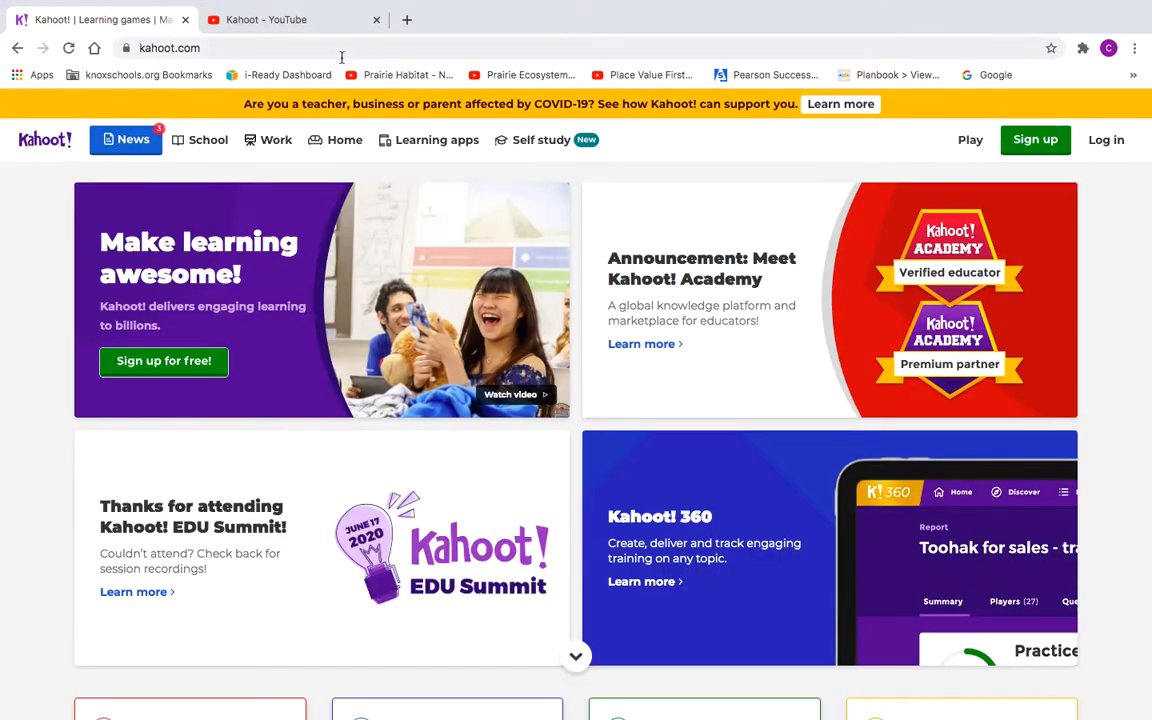
Step: Sign up for Kahoot as a Teacher at a School using the school Google account
left_click(1025, 145)
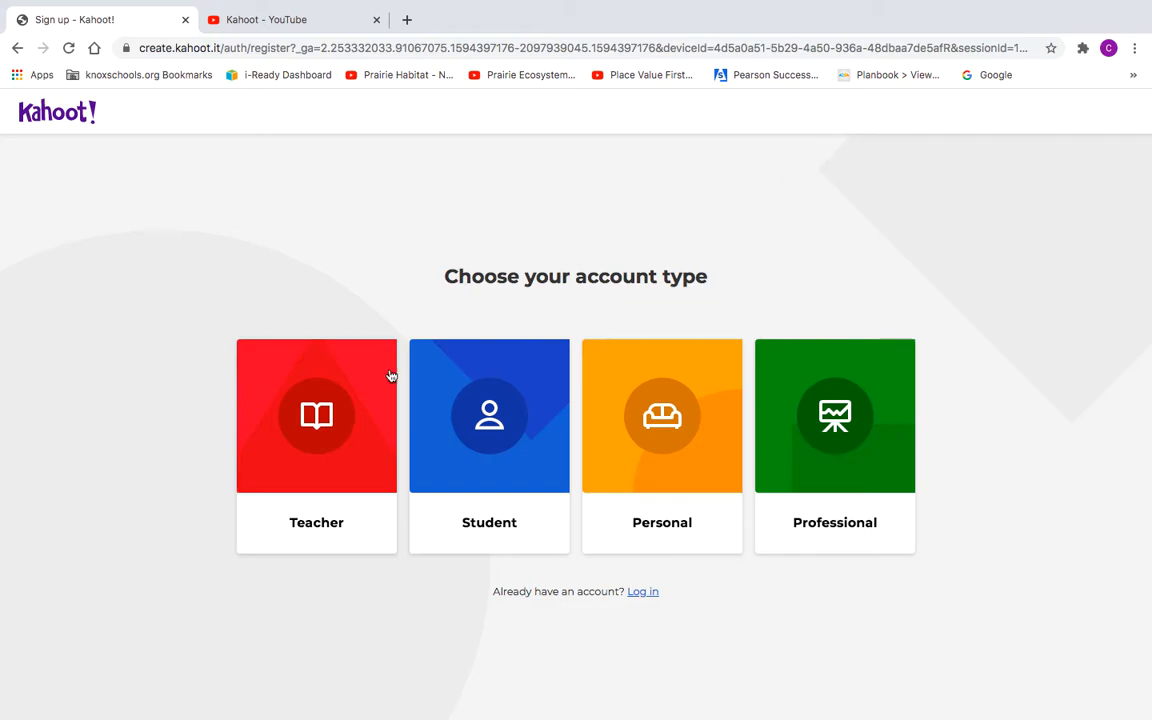
right_click(338, 451)
left_click(305, 453)
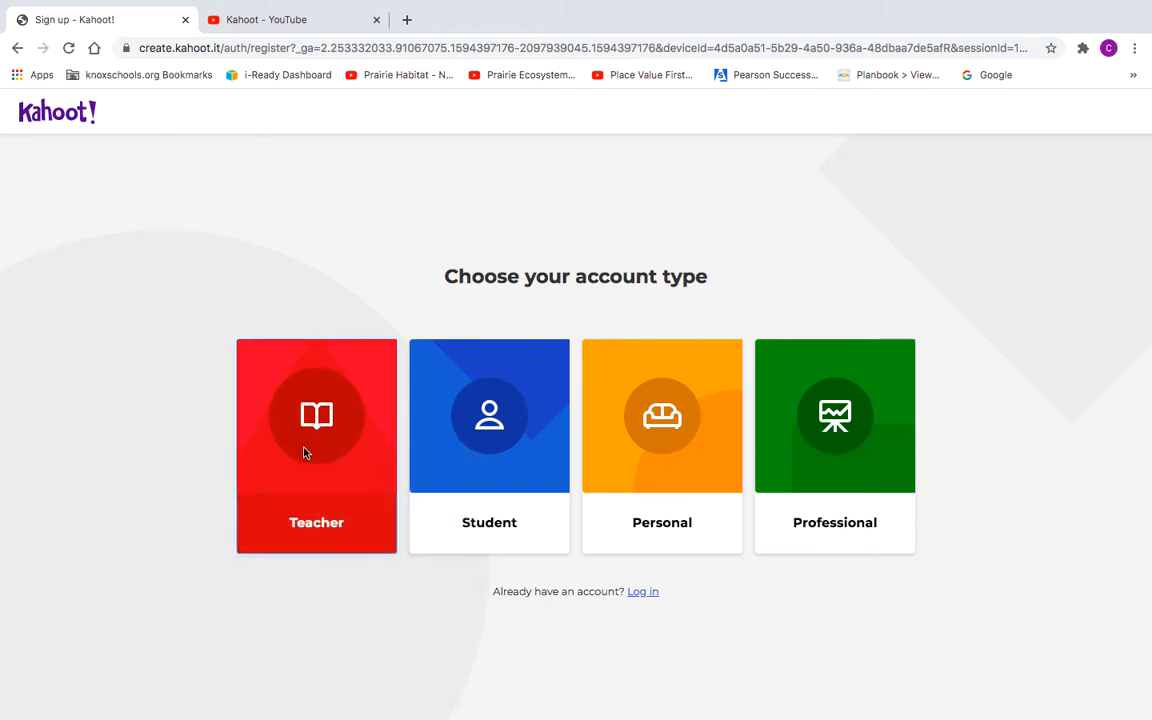
left_click(306, 513)
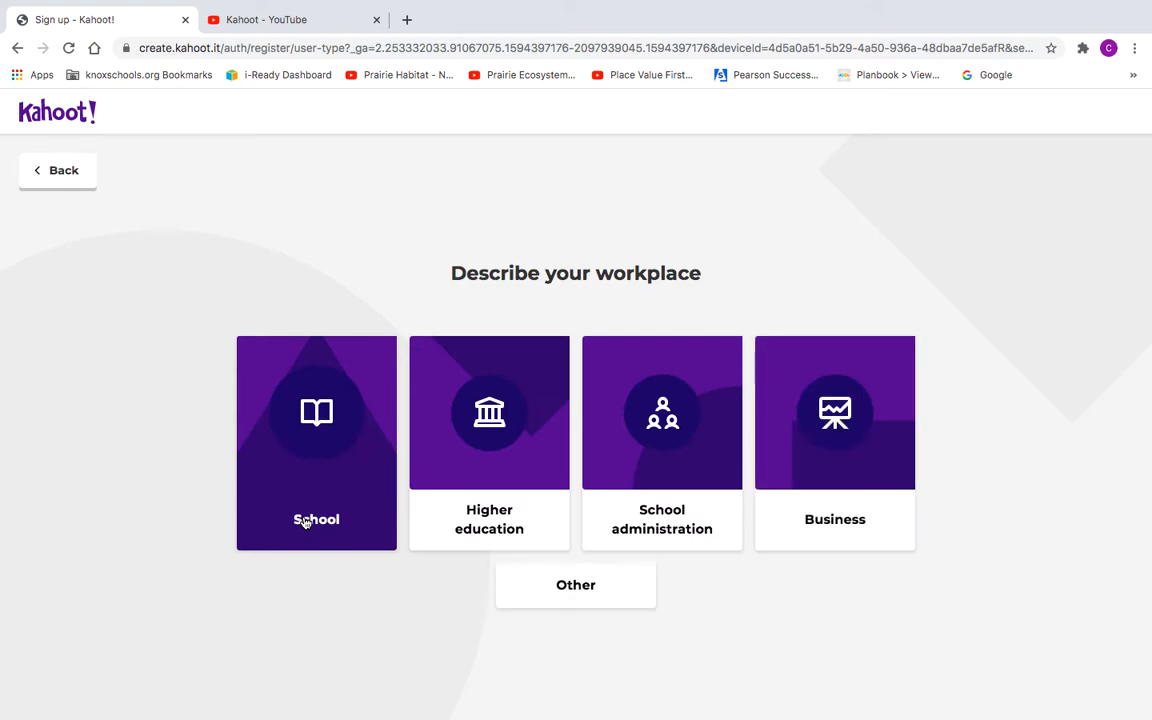
left_click(305, 521)
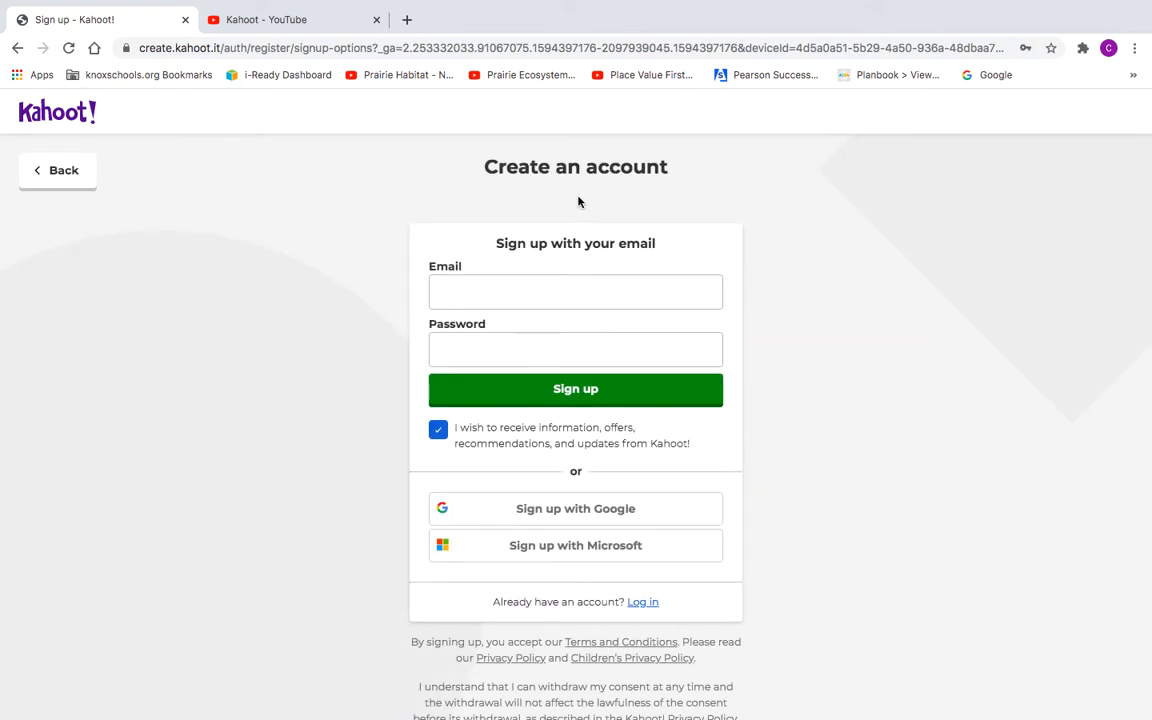
left_click(567, 512)
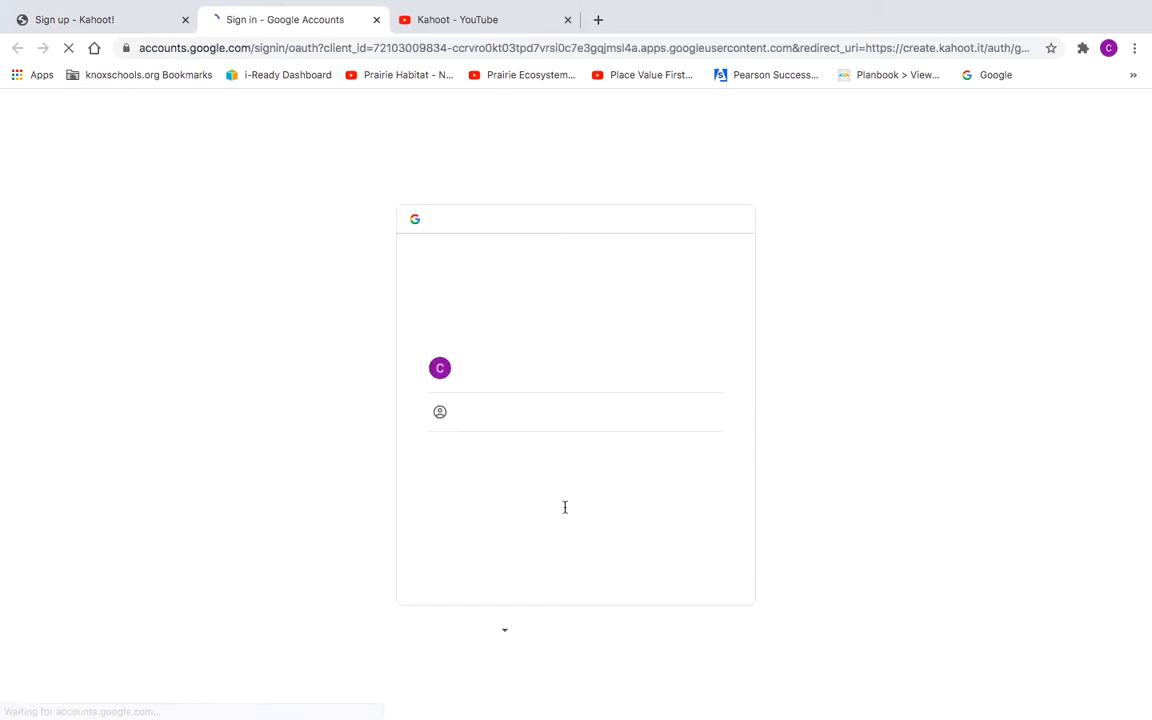
left_click(525, 385)
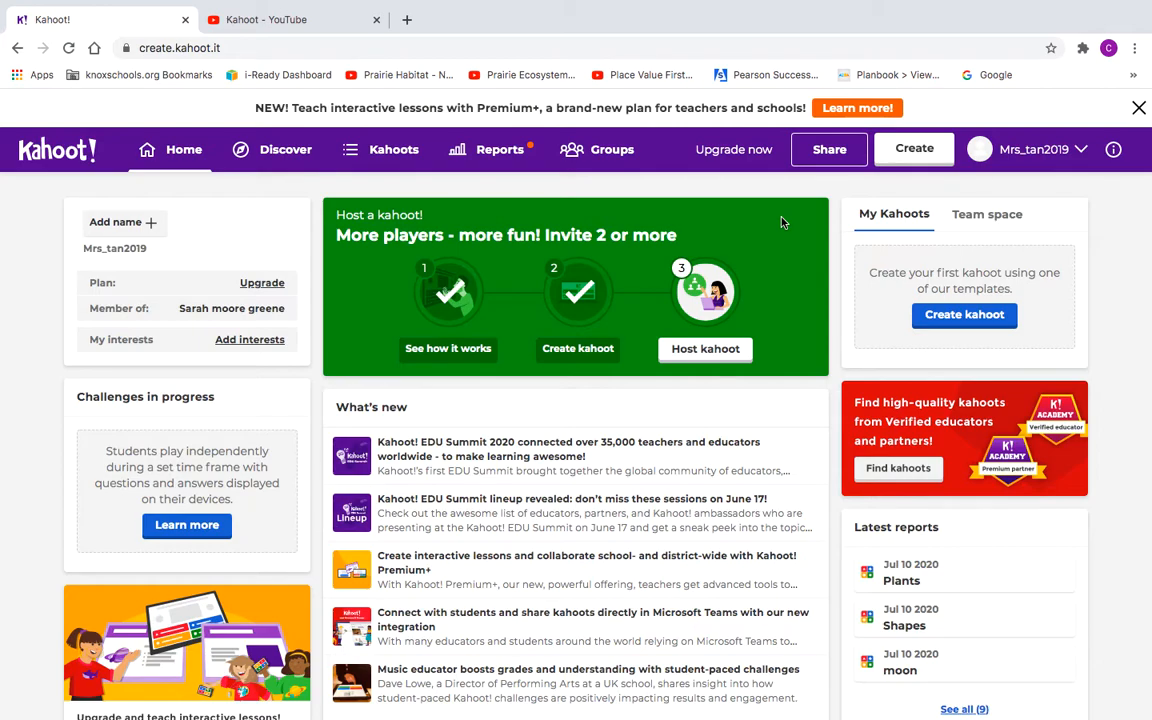
Step: Start a blank new kahoot and bring up its title summary dialog
left_click(913, 150)
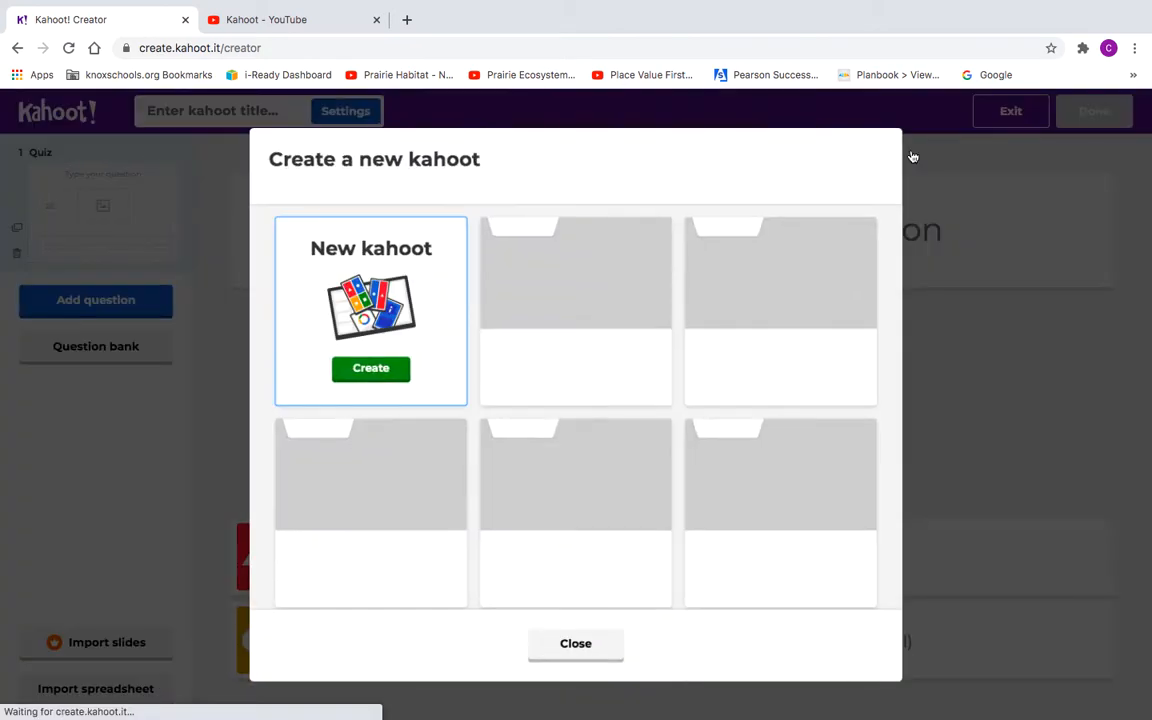
left_click(372, 368)
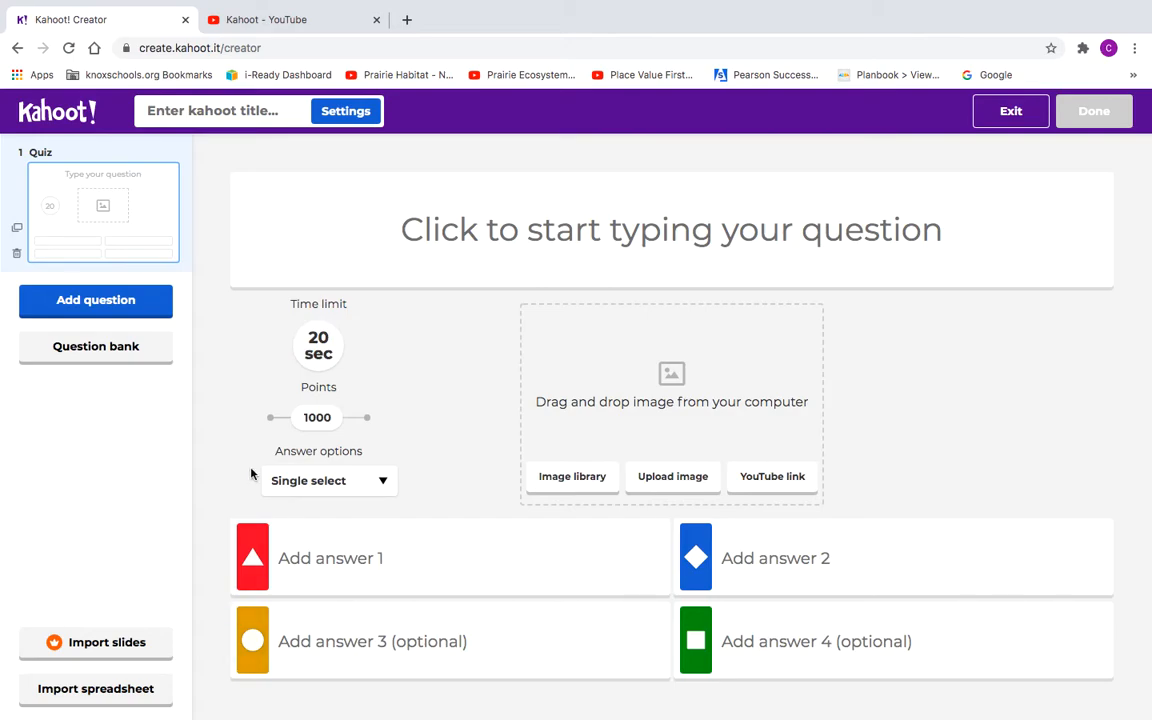
left_click(209, 113)
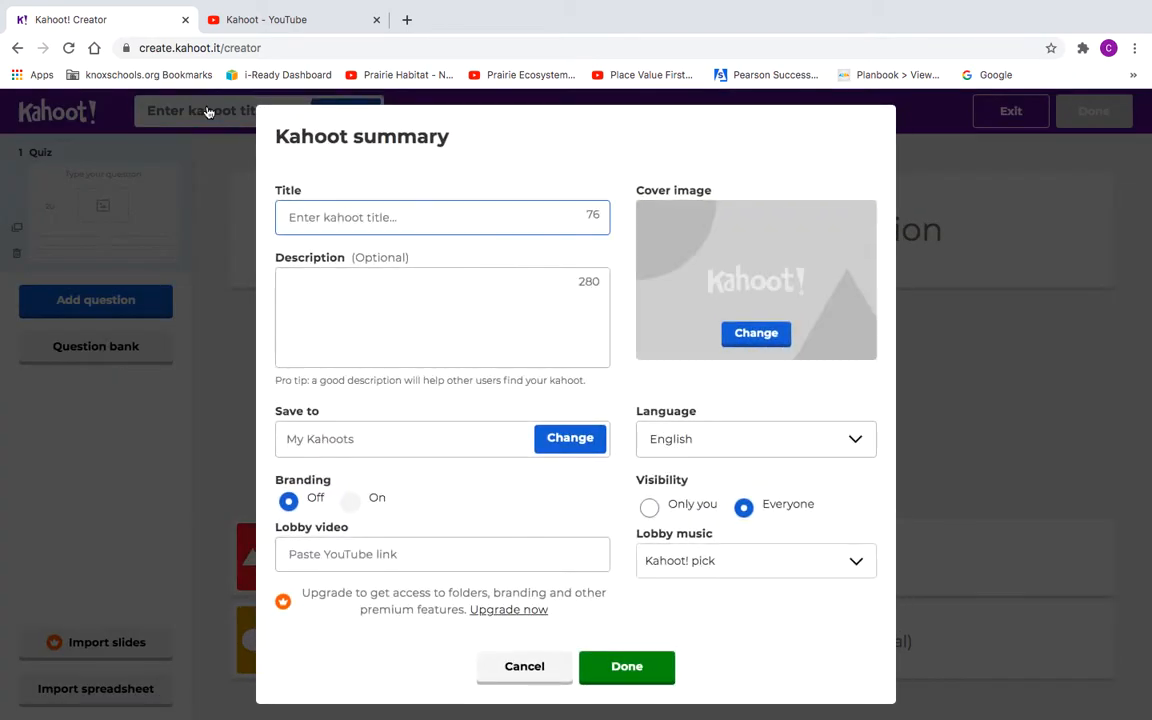
Step: Enter 'moon' as the kahoot title and confirm the summary with Done
type("moon")
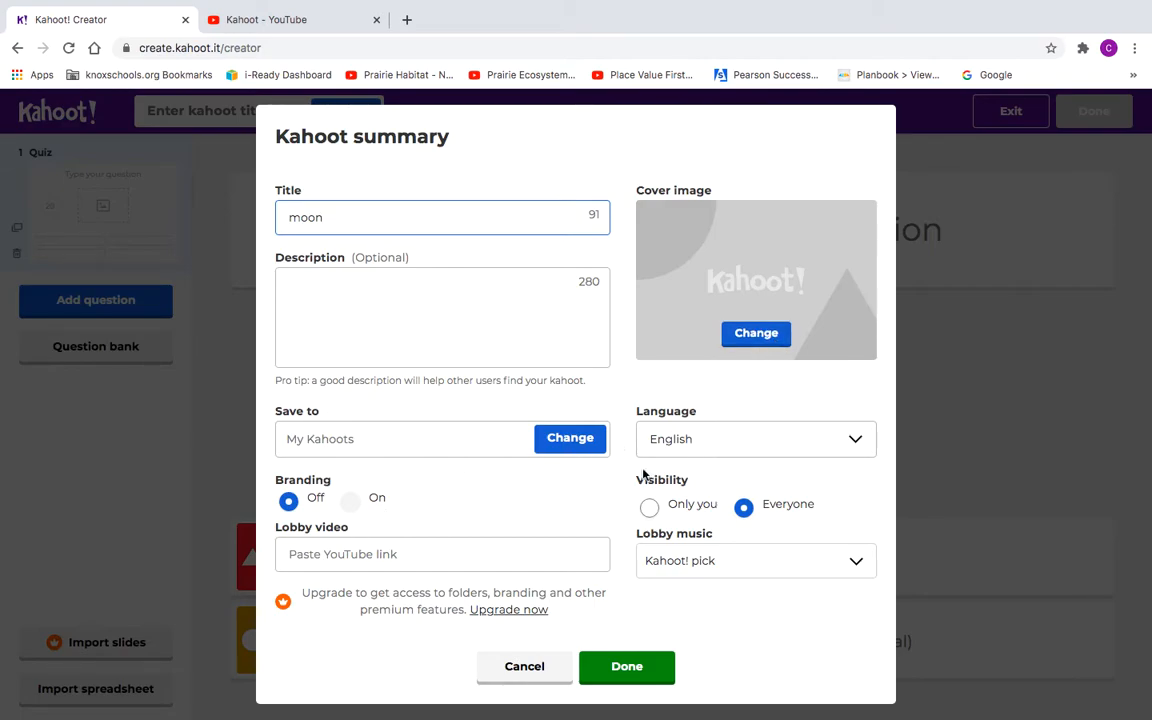
left_click(637, 666)
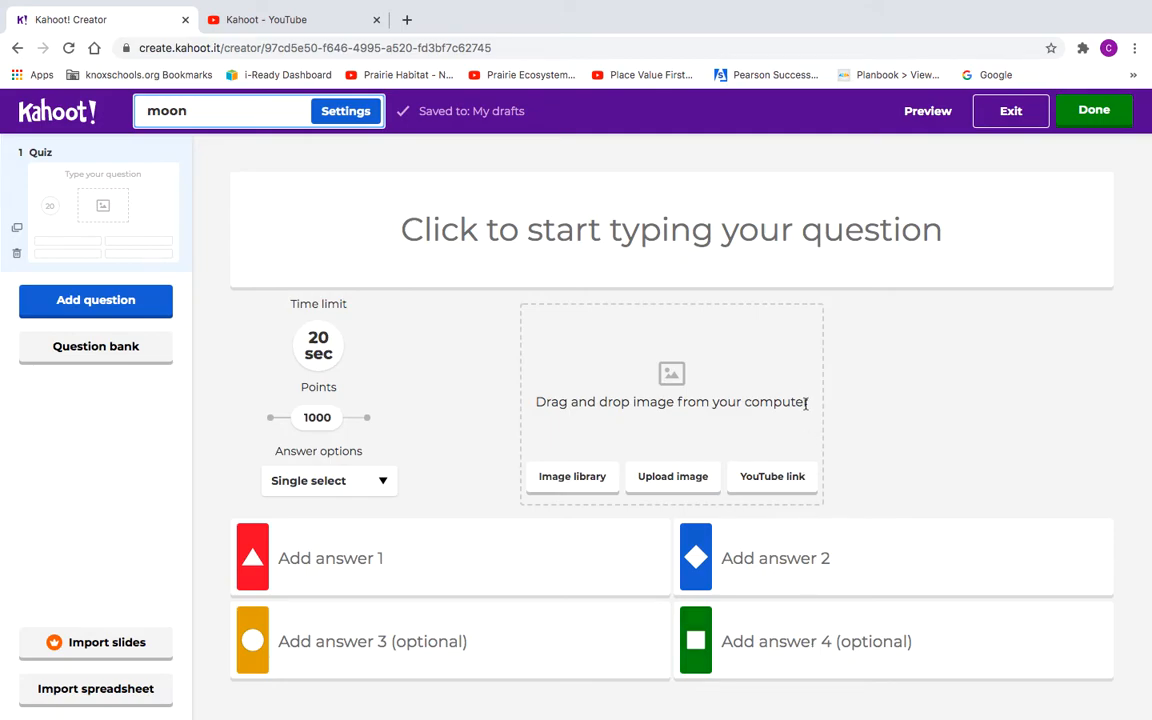
Step: Write question 1's text: 'What is the moon?'
left_click(534, 240)
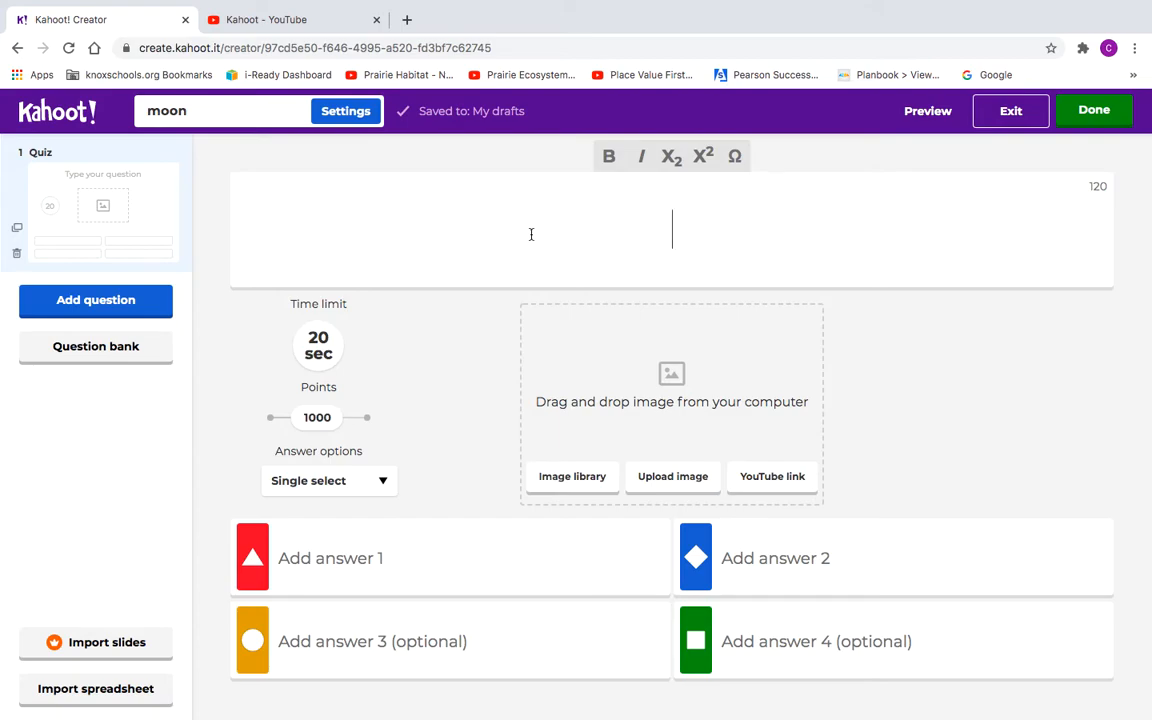
type("What is the mood")
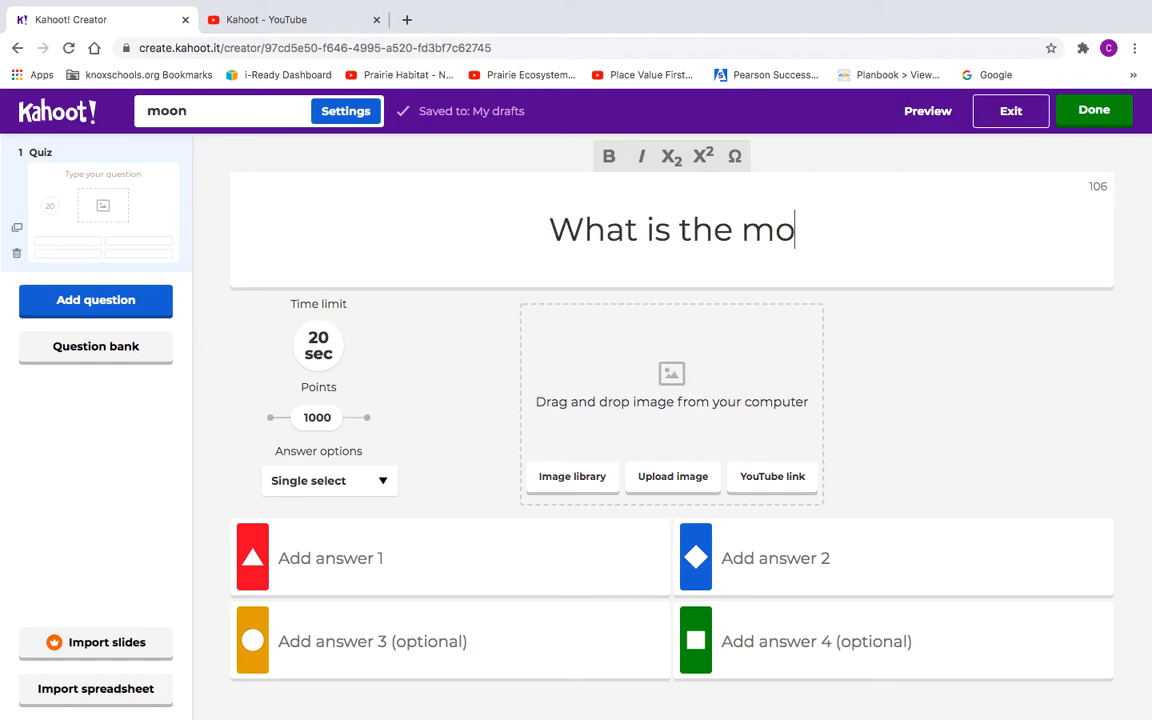
key("BackSpace")
type("n?")
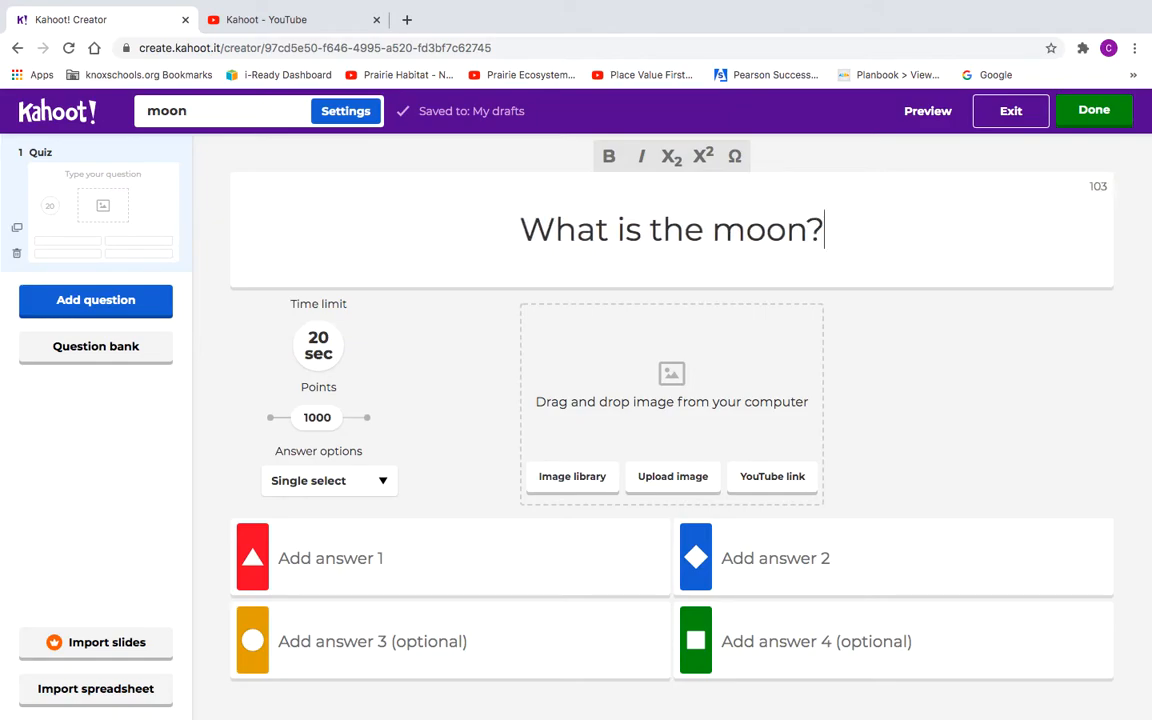
Step: Enter 'star' as the first answer and 'planet' as the third
left_click(316, 559)
type("a st")
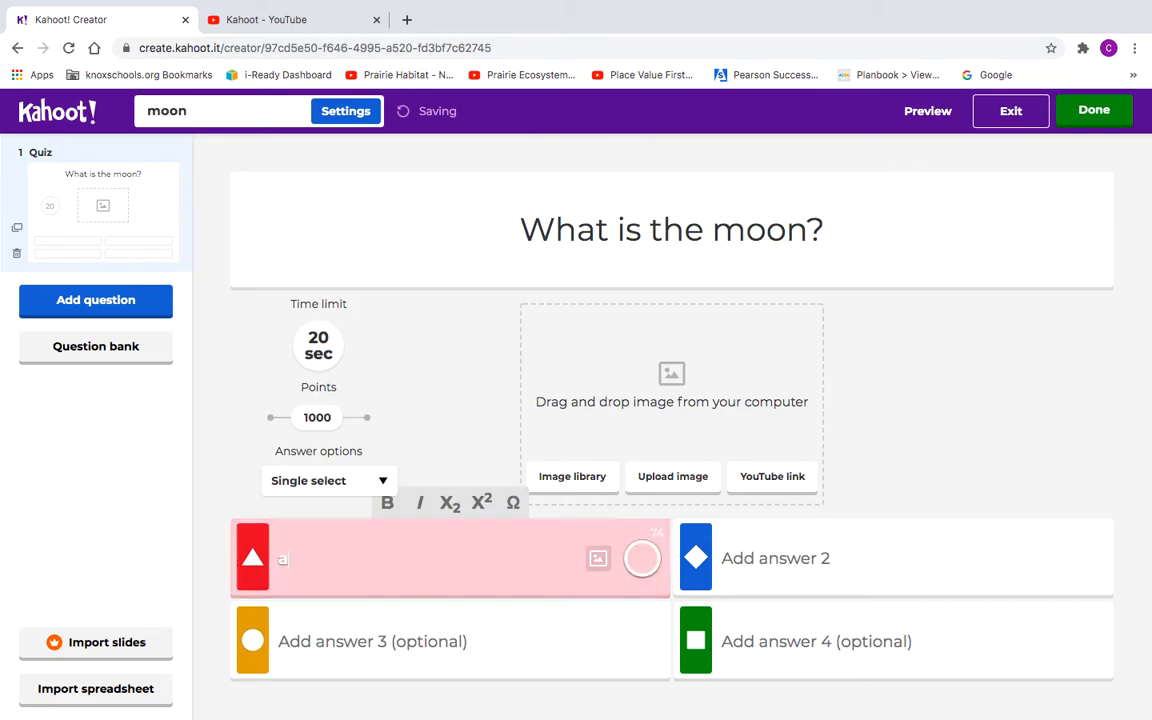
key("BackSpace")
key("BackSpace")
key("BackSpace")
key("BackSpace")
type("star")
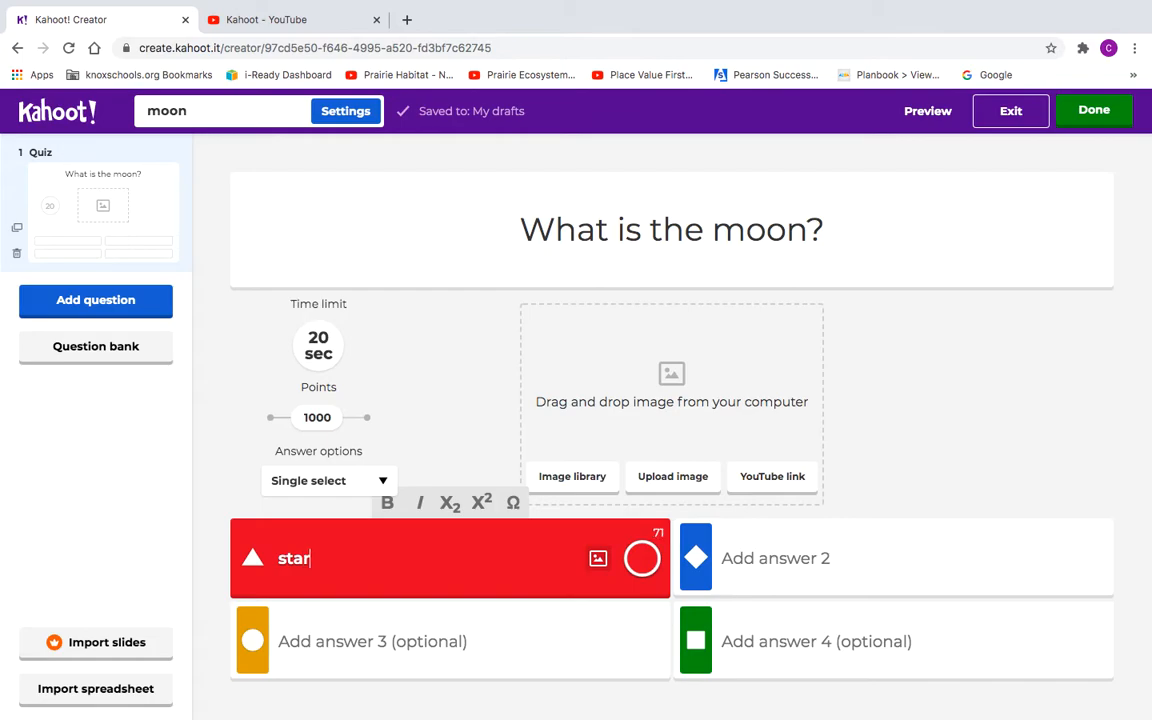
left_click(308, 645)
type("planet")
Step: Add answers 'sun' and 'ball of rock', marking 'ball of rock' as correct
left_click(766, 557)
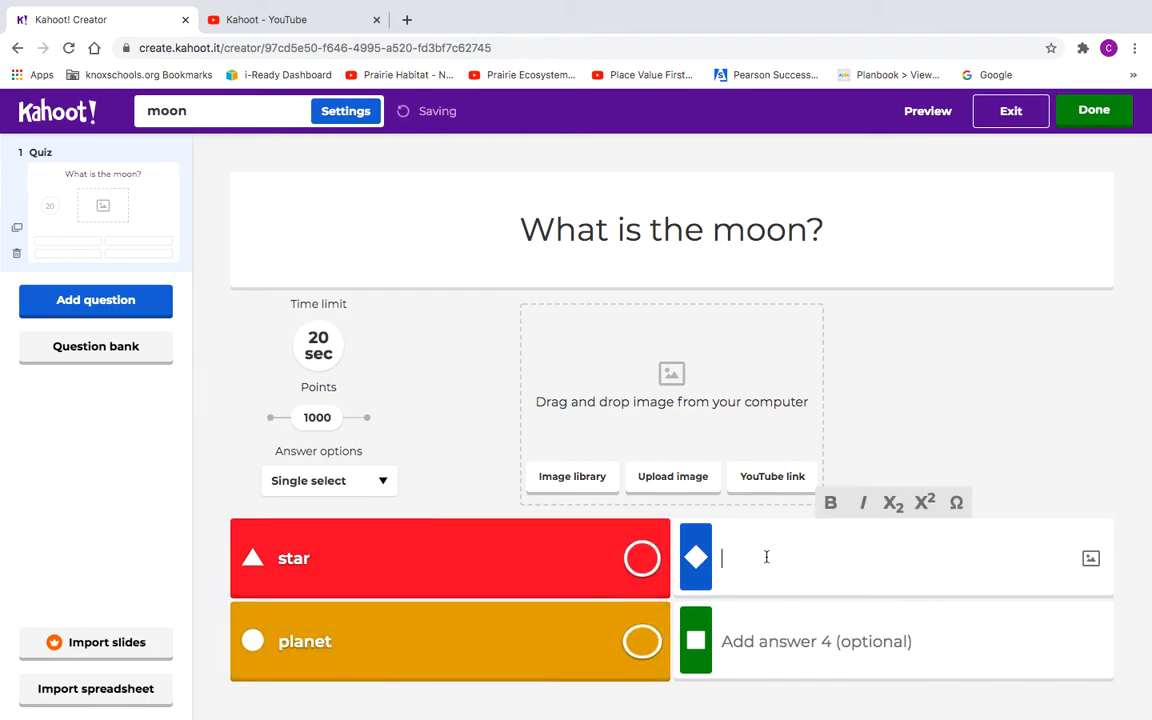
type("sun")
left_click(767, 643)
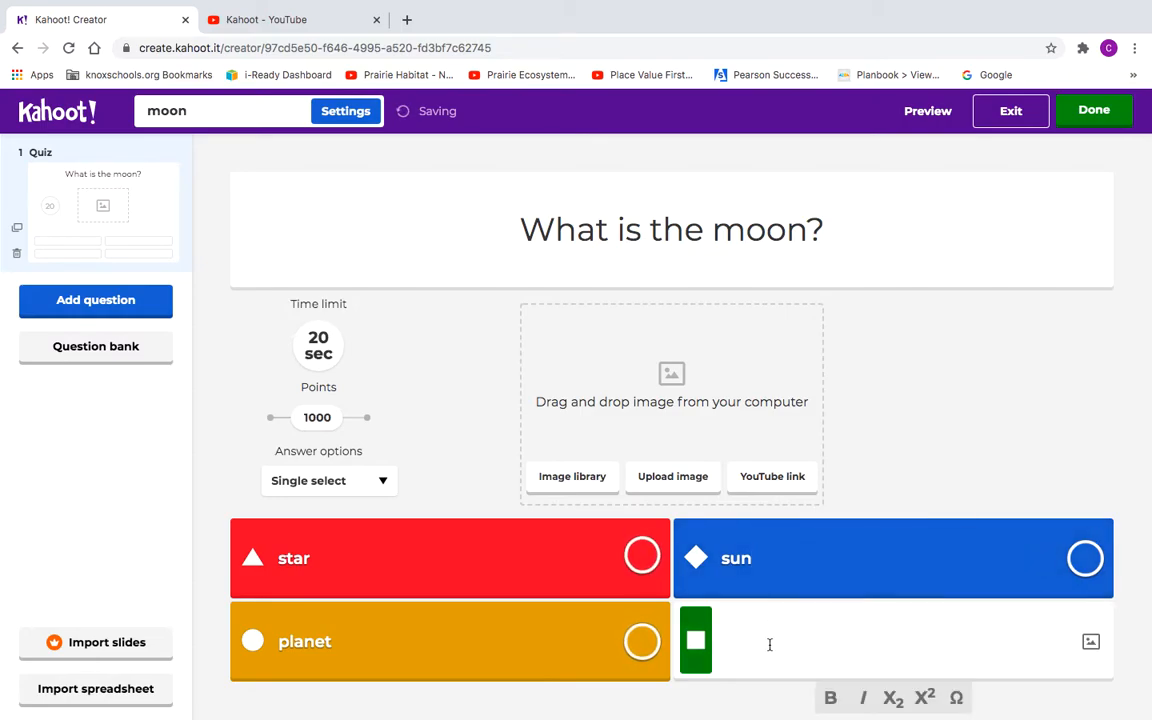
type("ball of rock")
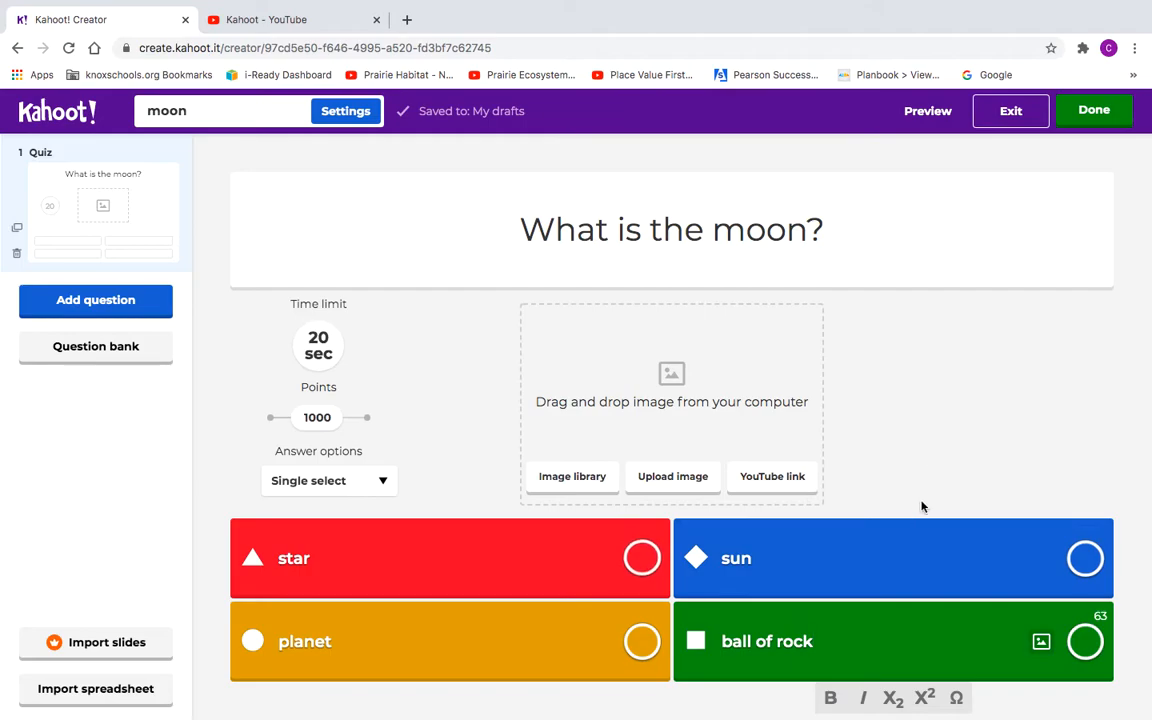
left_click(1086, 643)
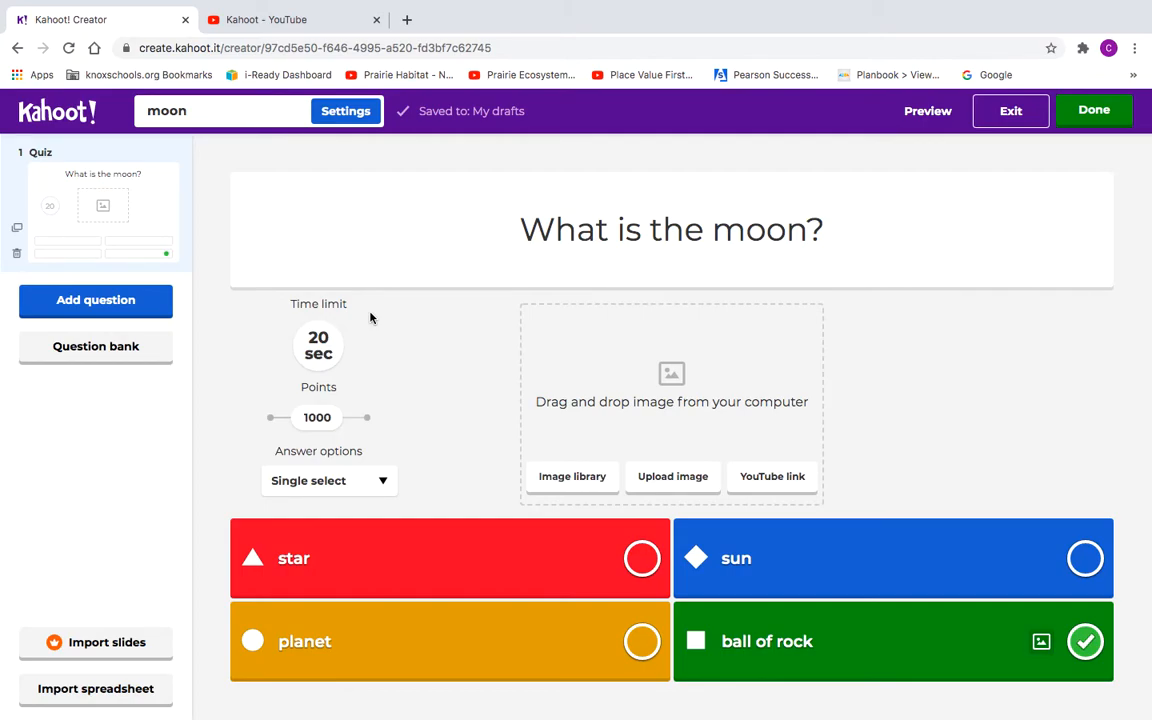
Step: Keep question 1's 20-second time limit and start adding another question
left_click(319, 348)
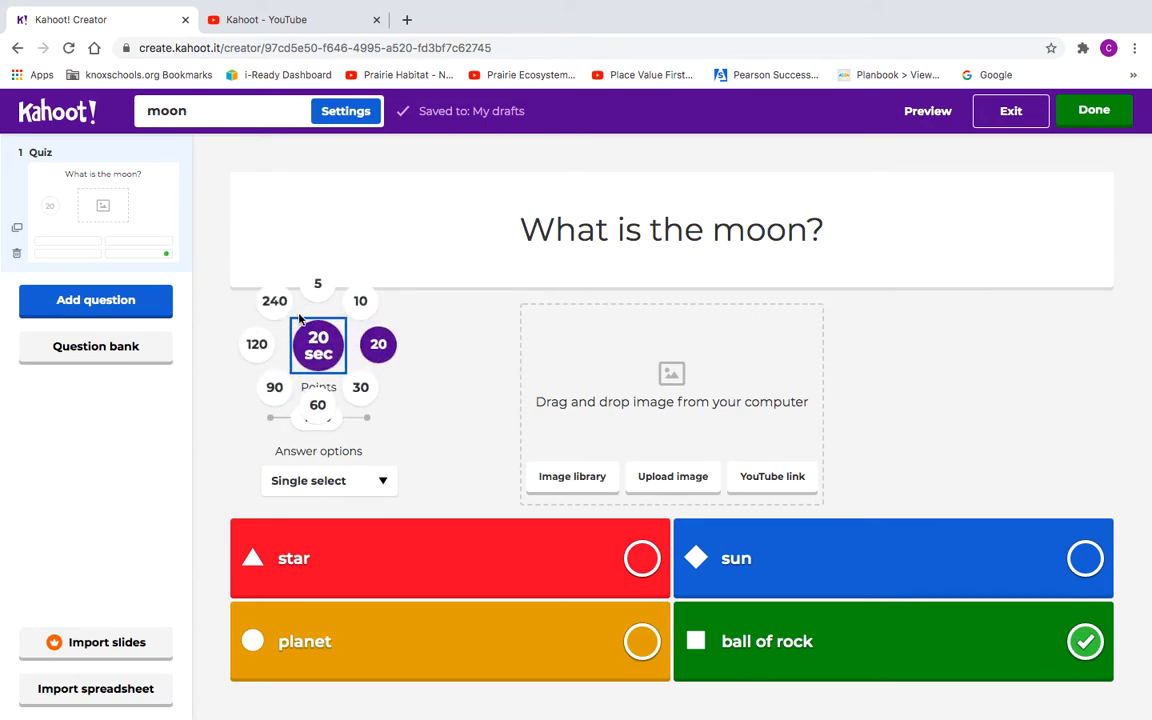
left_click(422, 374)
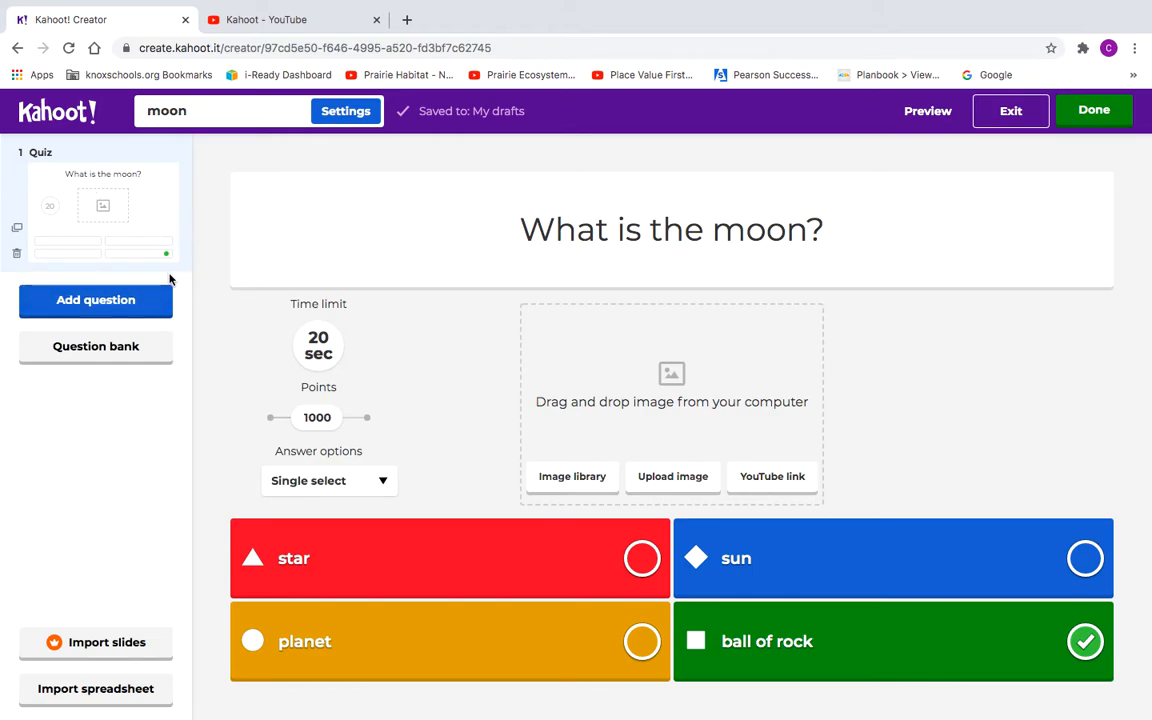
left_click(127, 306)
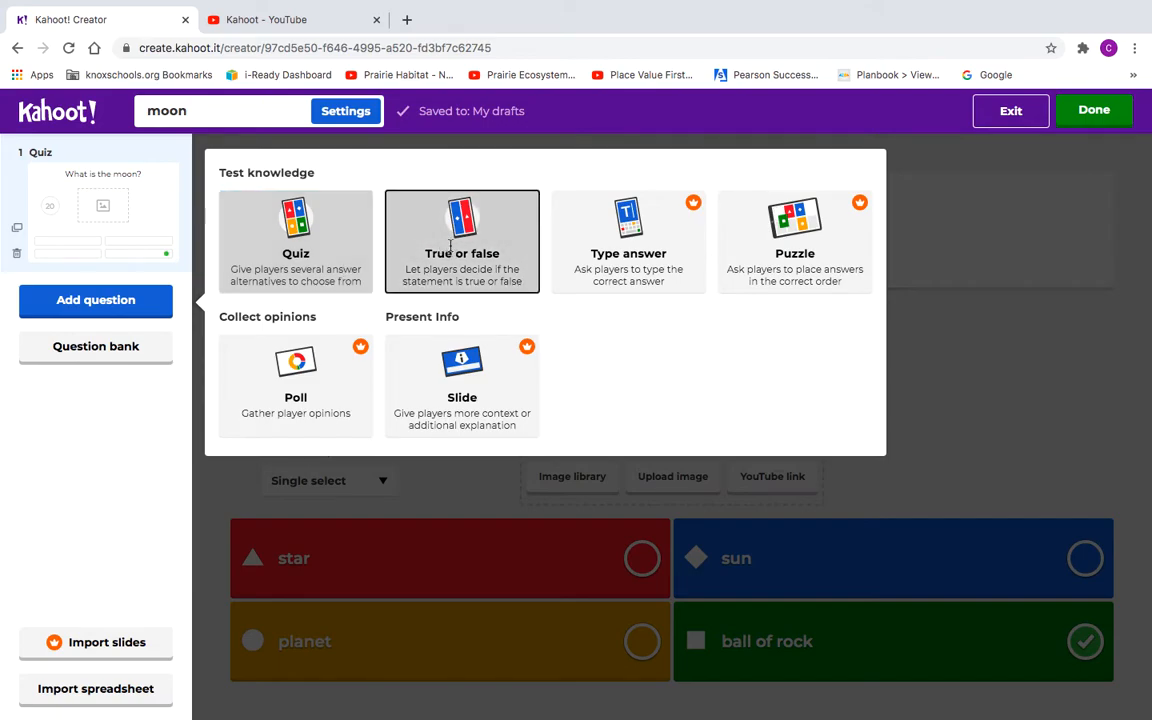
Step: Add True or false question 'The moon gives light to the sun.' with False correct
left_click(405, 222)
left_click(672, 229)
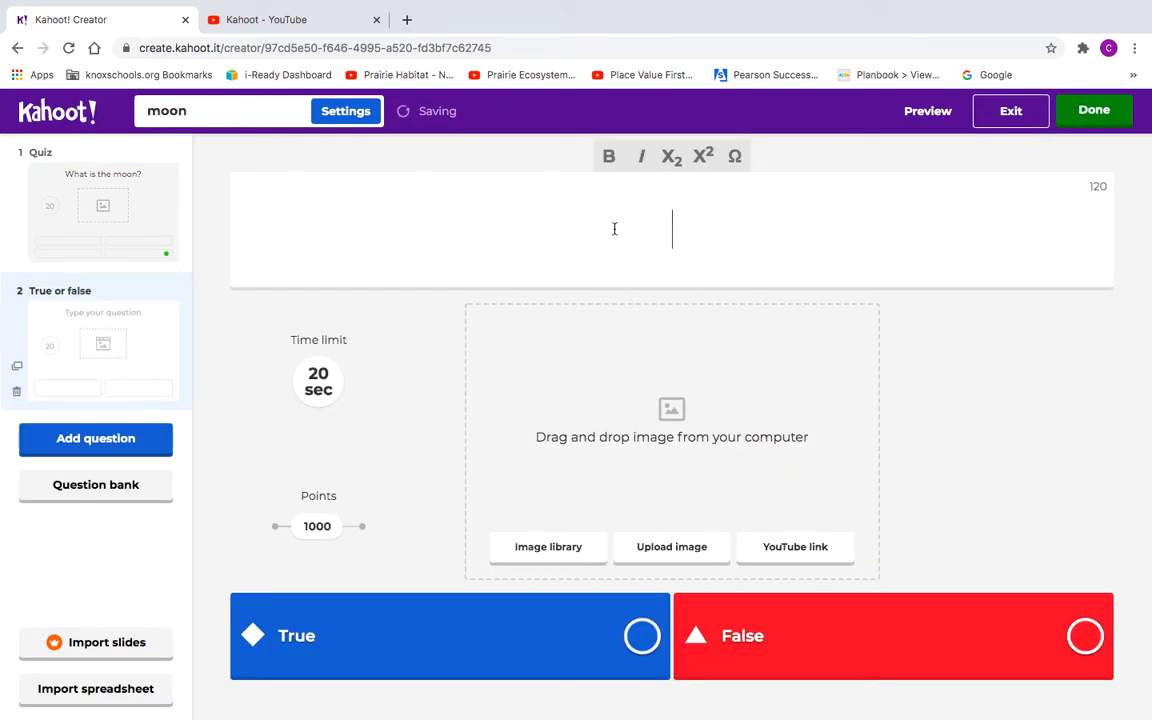
type("The moon ")
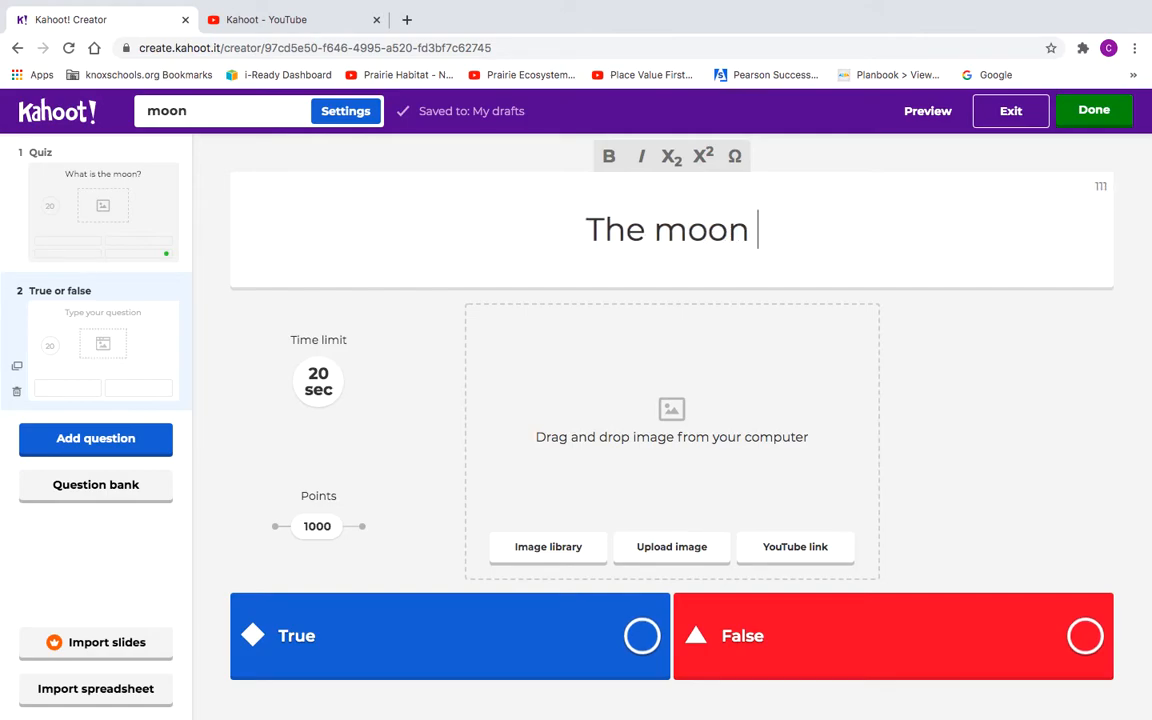
type("gi")
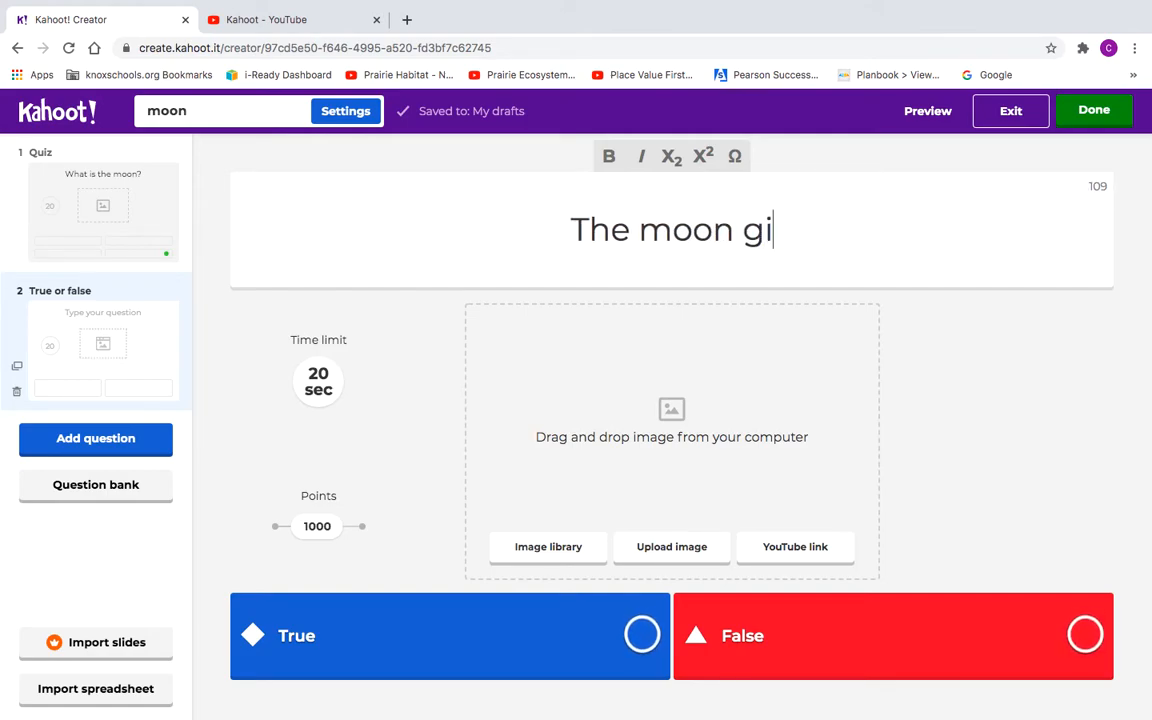
type("ves light")
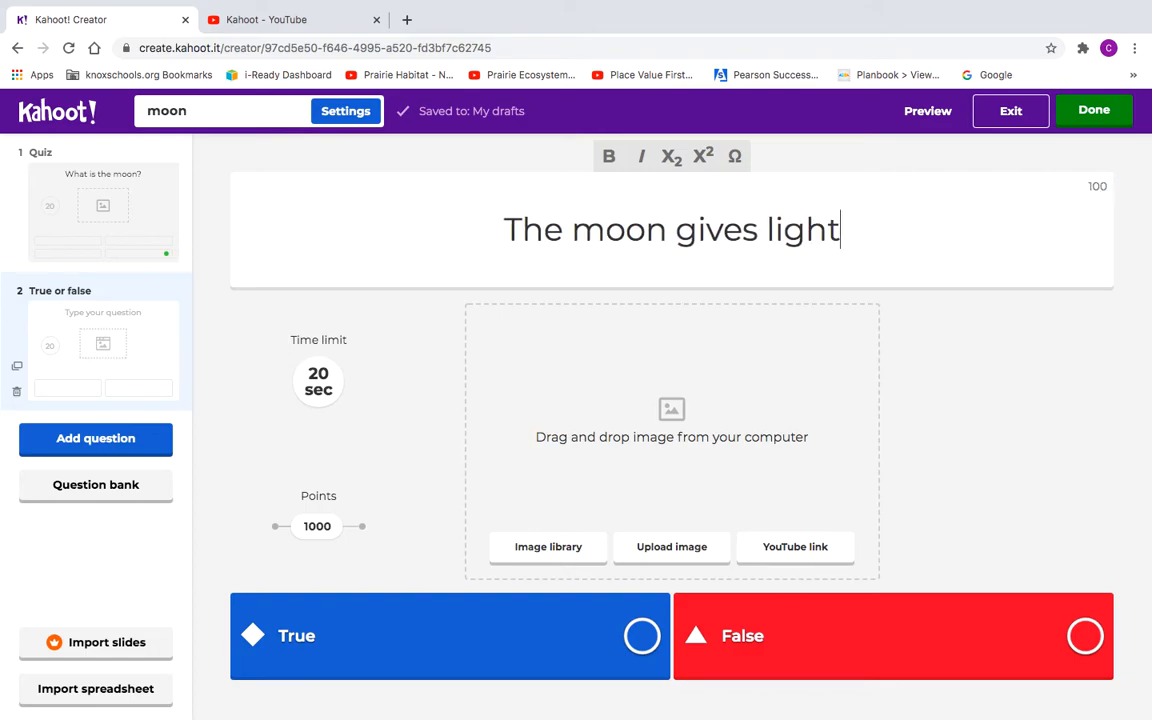
type(" to ")
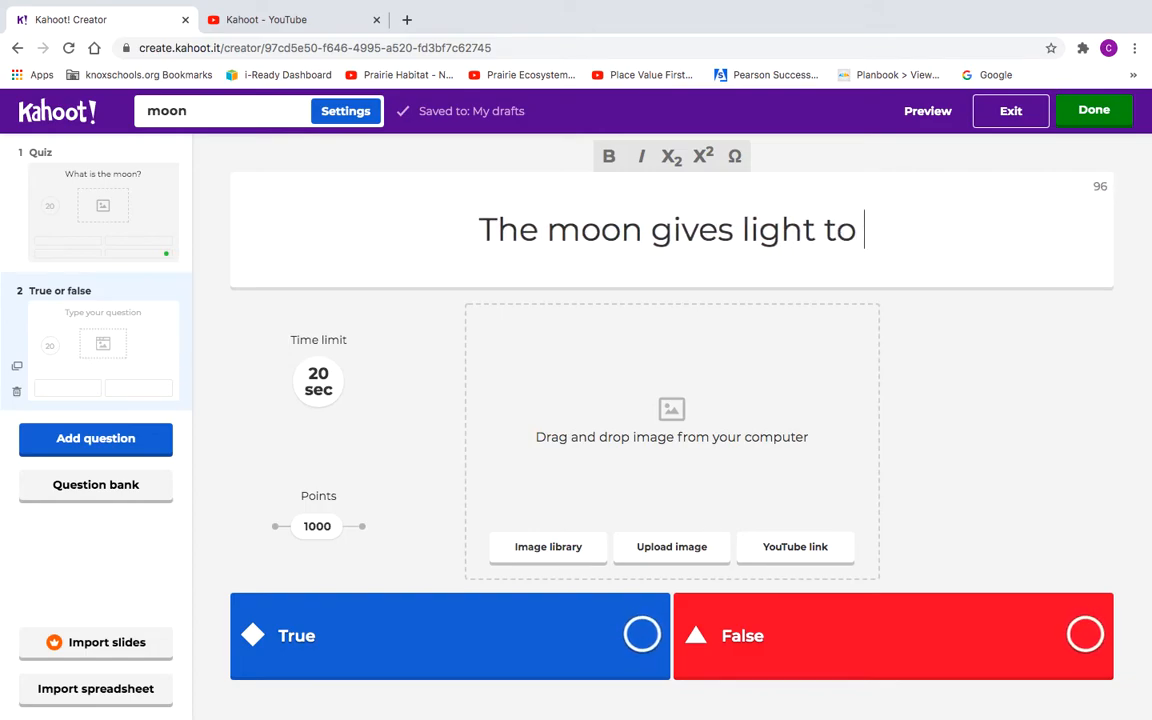
type("the sun?")
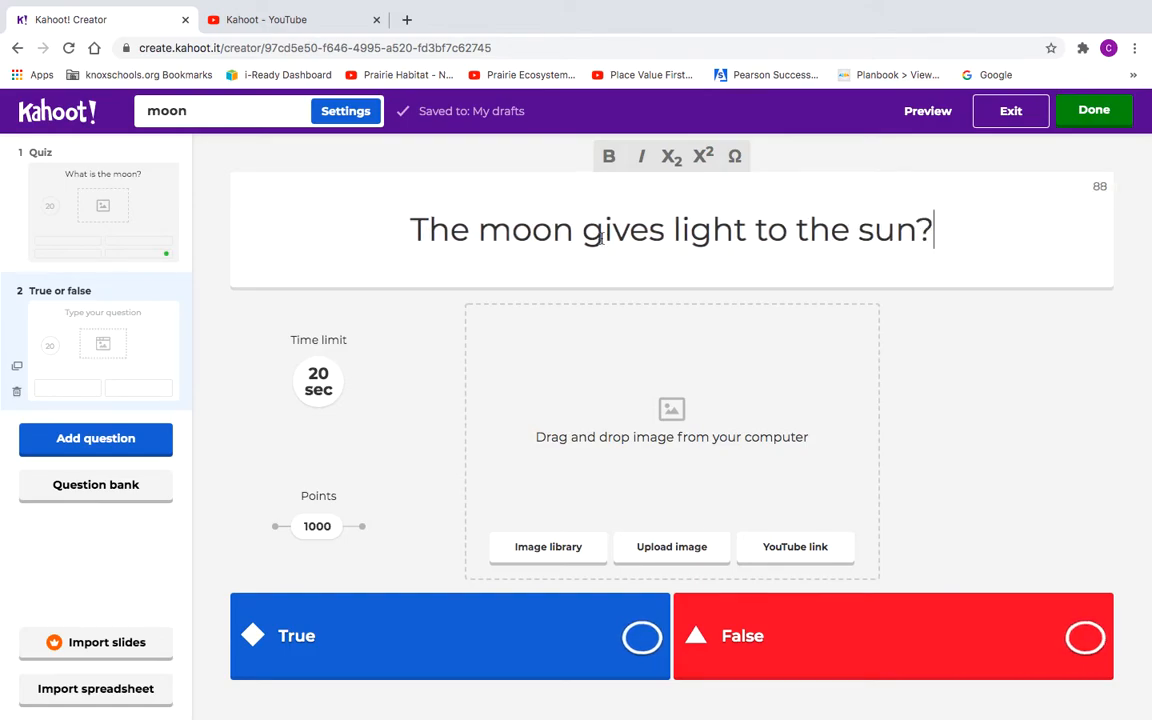
left_click(1085, 638)
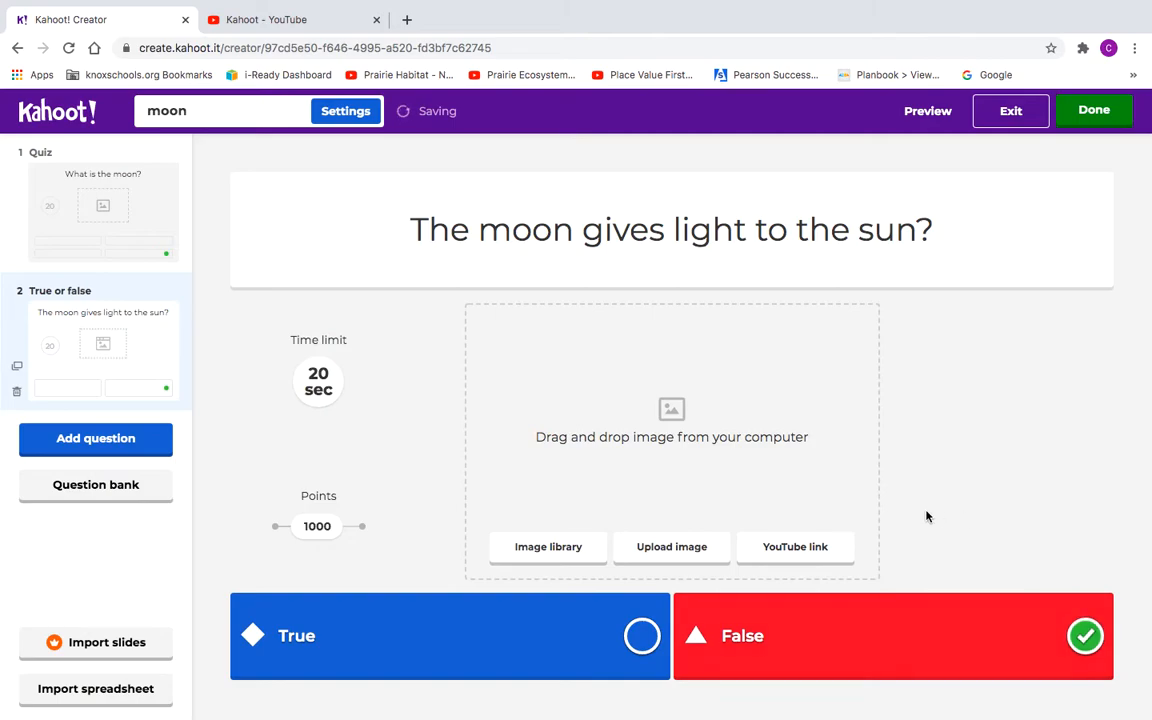
left_click(929, 230)
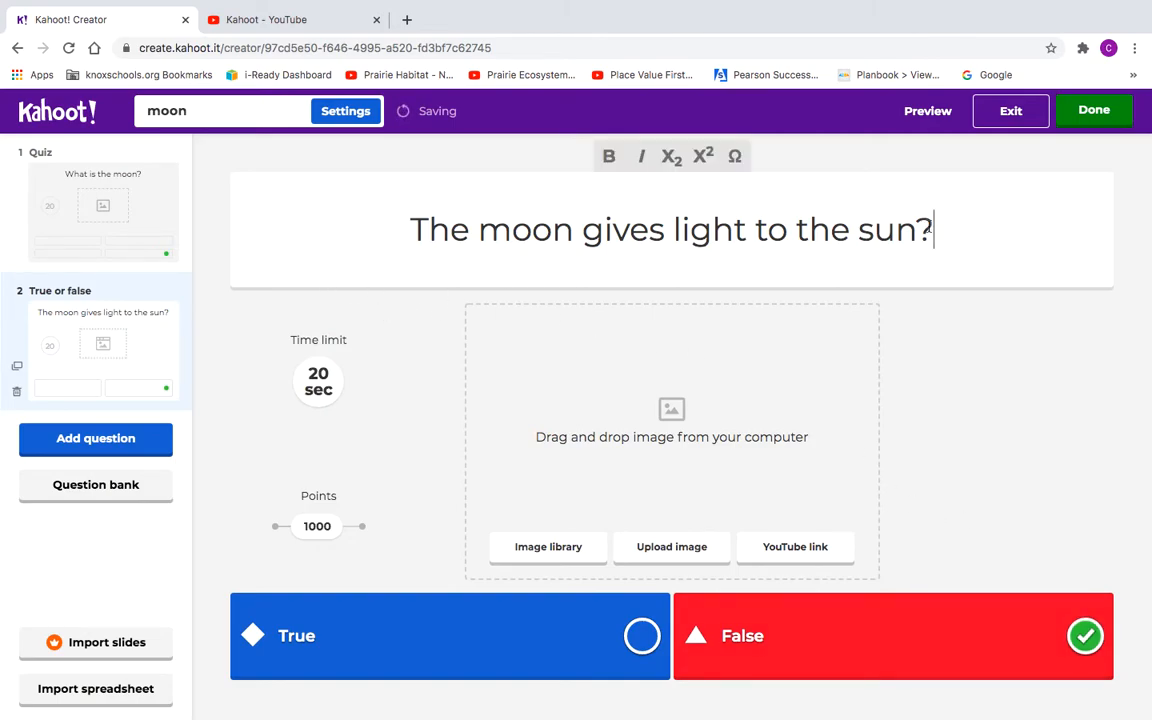
key("BackSpace")
type(".")
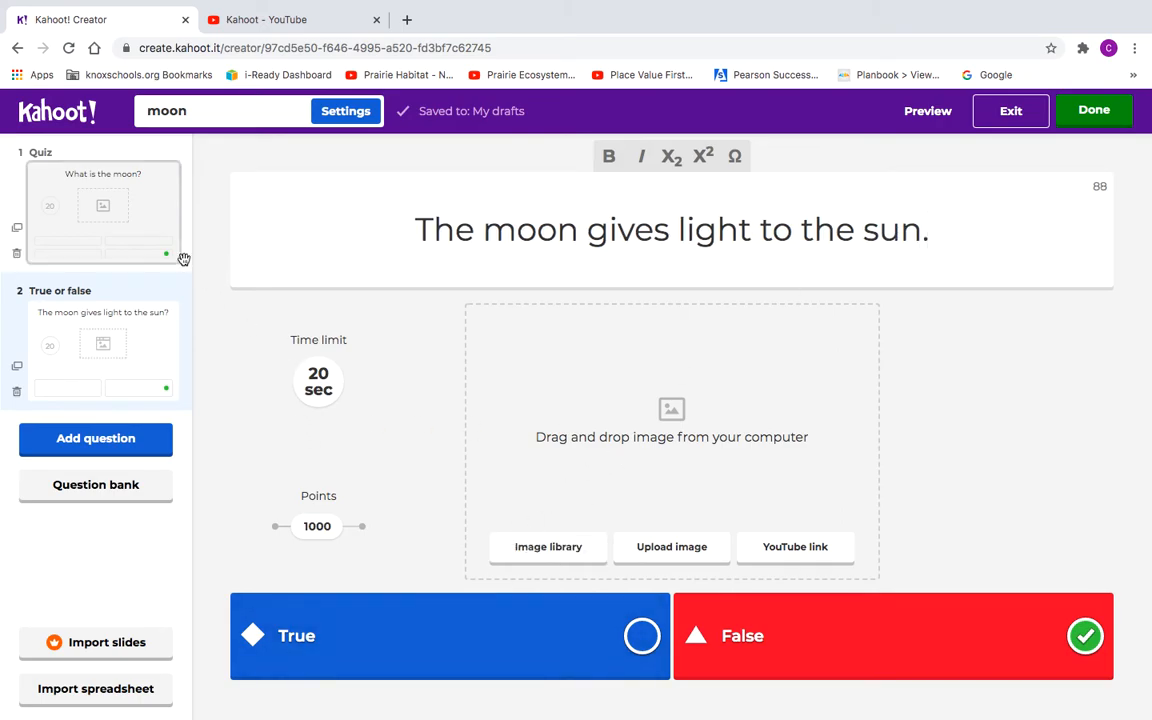
left_click(108, 440)
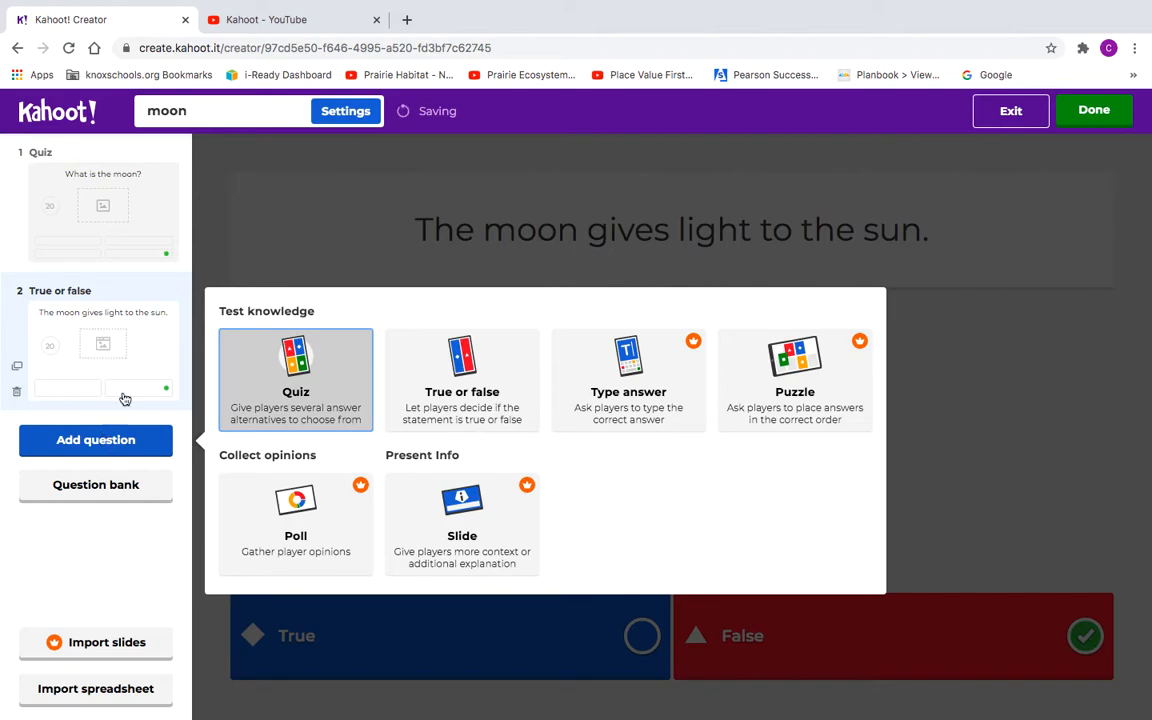
Step: Choose the Quiz type and type 'The moon appears to change shape because of ...'
left_click(286, 365)
left_click(443, 240)
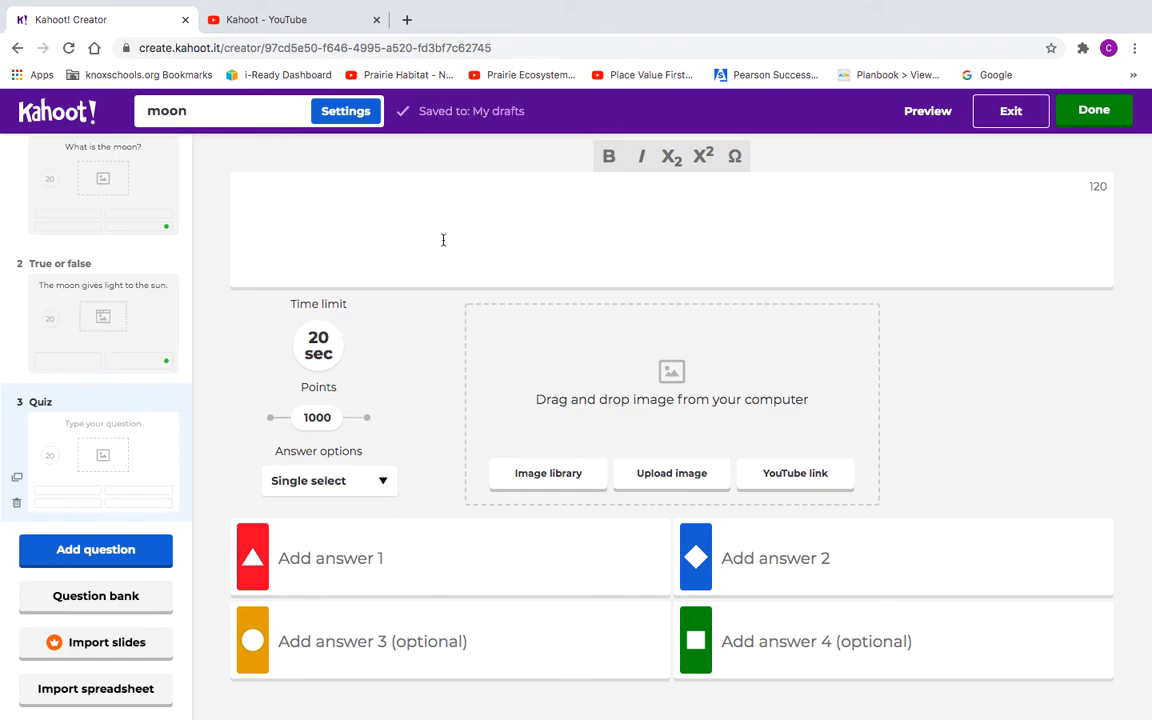
type("T")
key("BackSpace")
type("The moon")
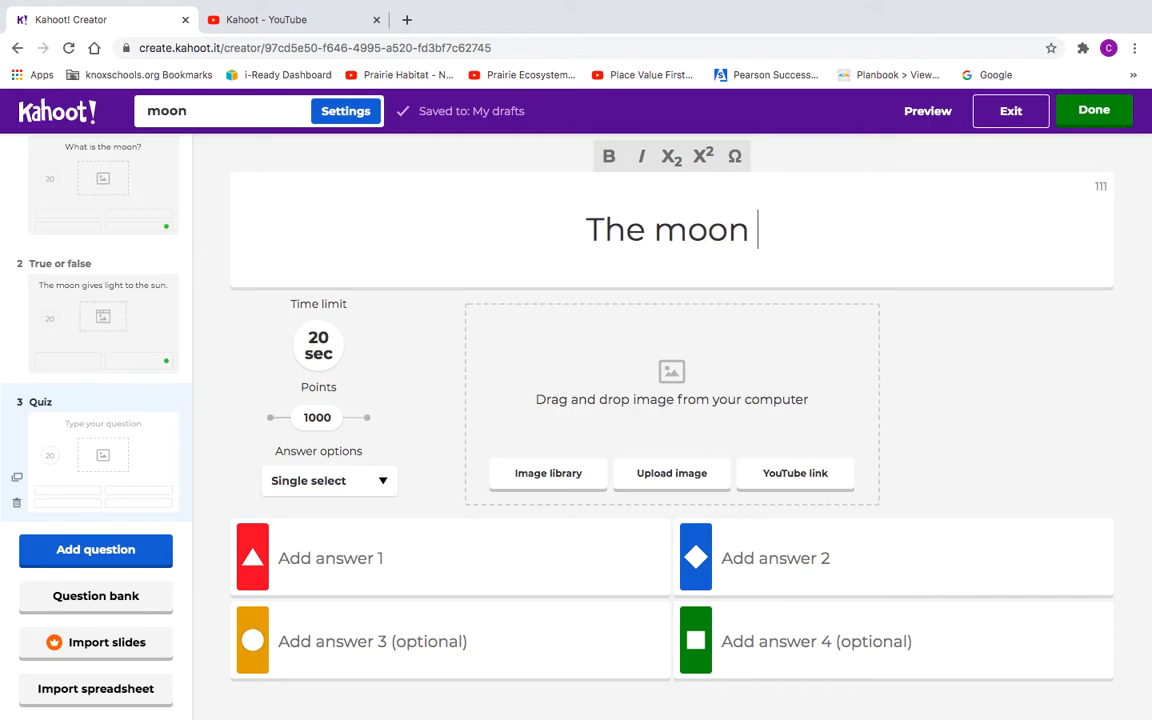
type(" appears")
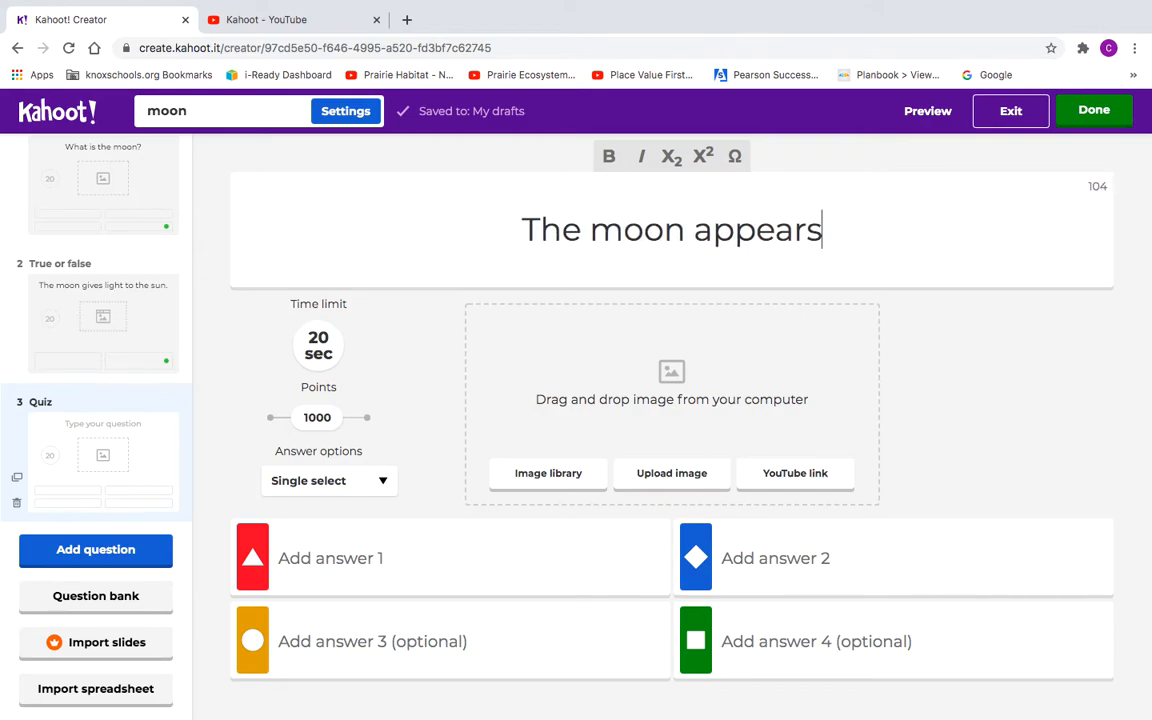
type(" to changes")
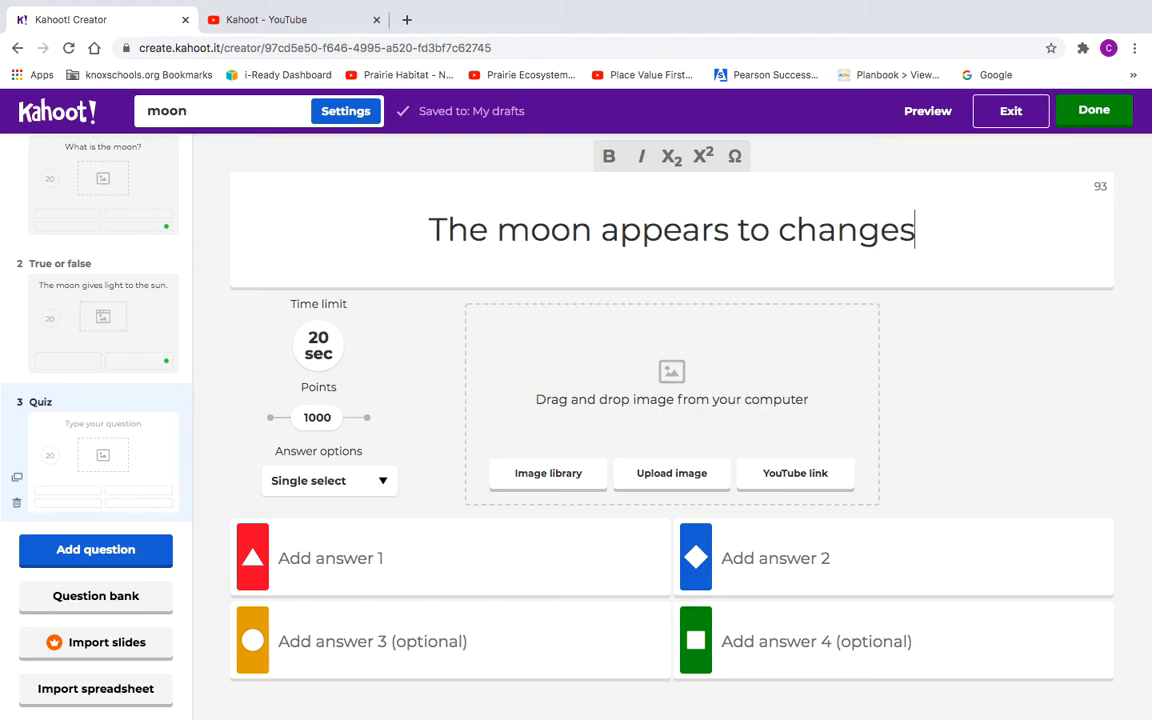
key("BackSpace")
type("sh")
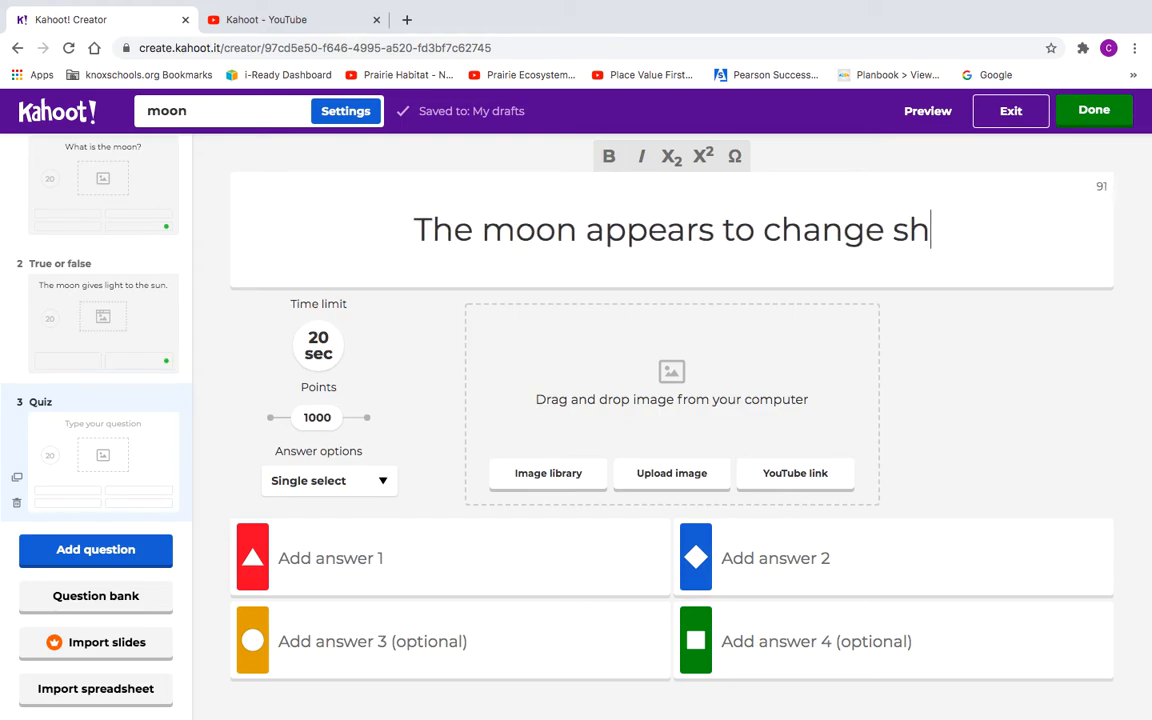
type("ape beaus")
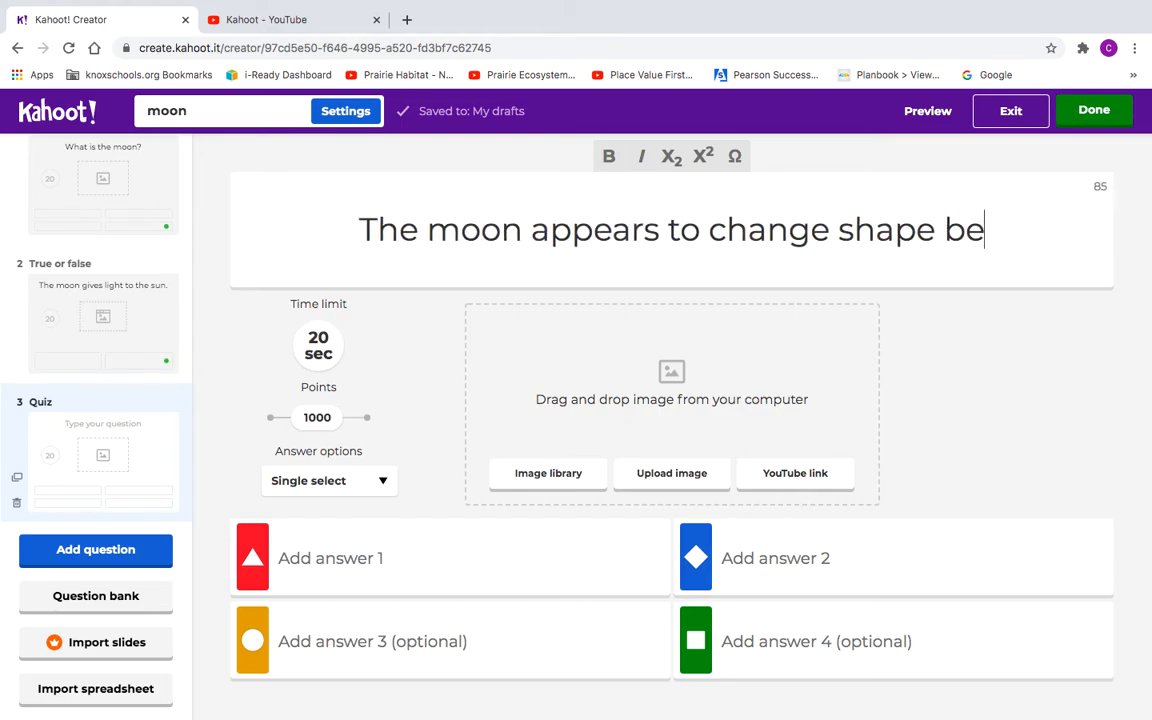
key("BackSpace")
key("BackSpace")
key("BackSpace")
type("c")
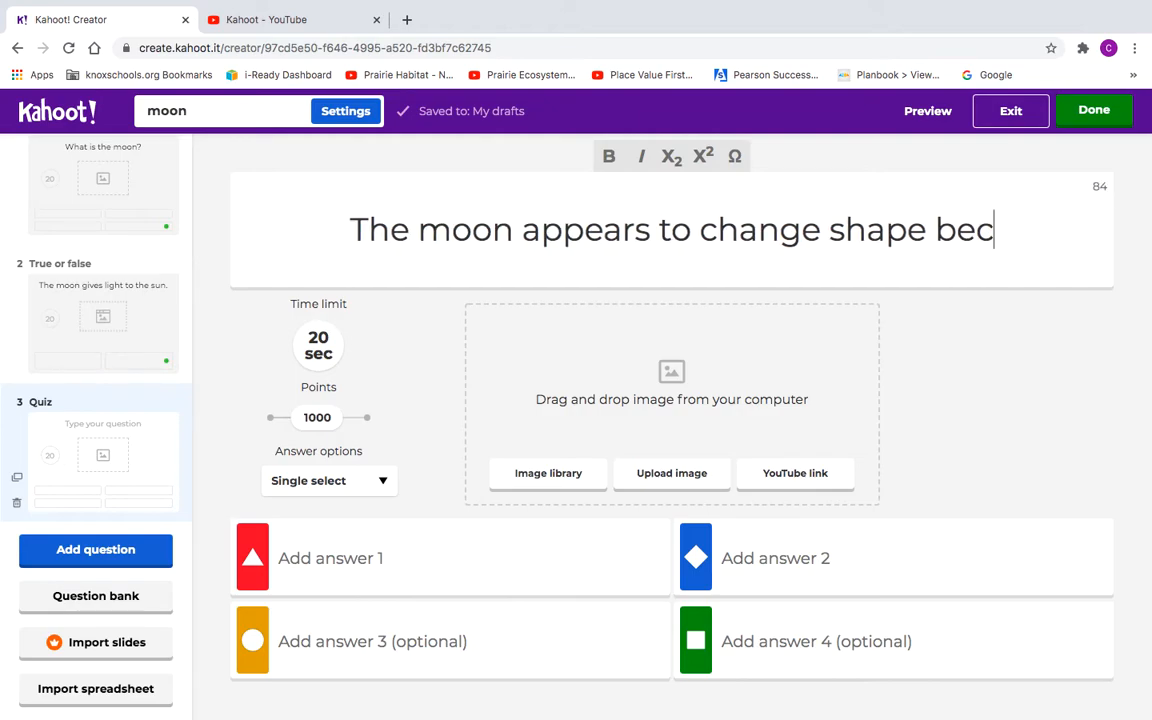
type("ause of ")
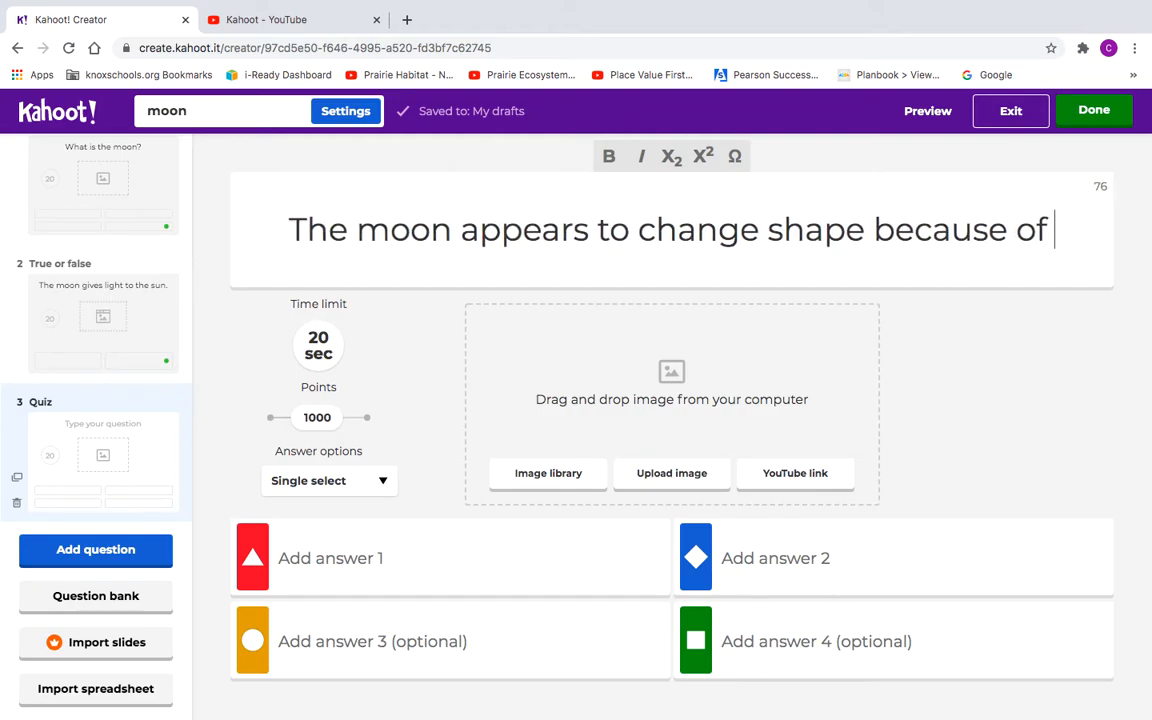
type("...")
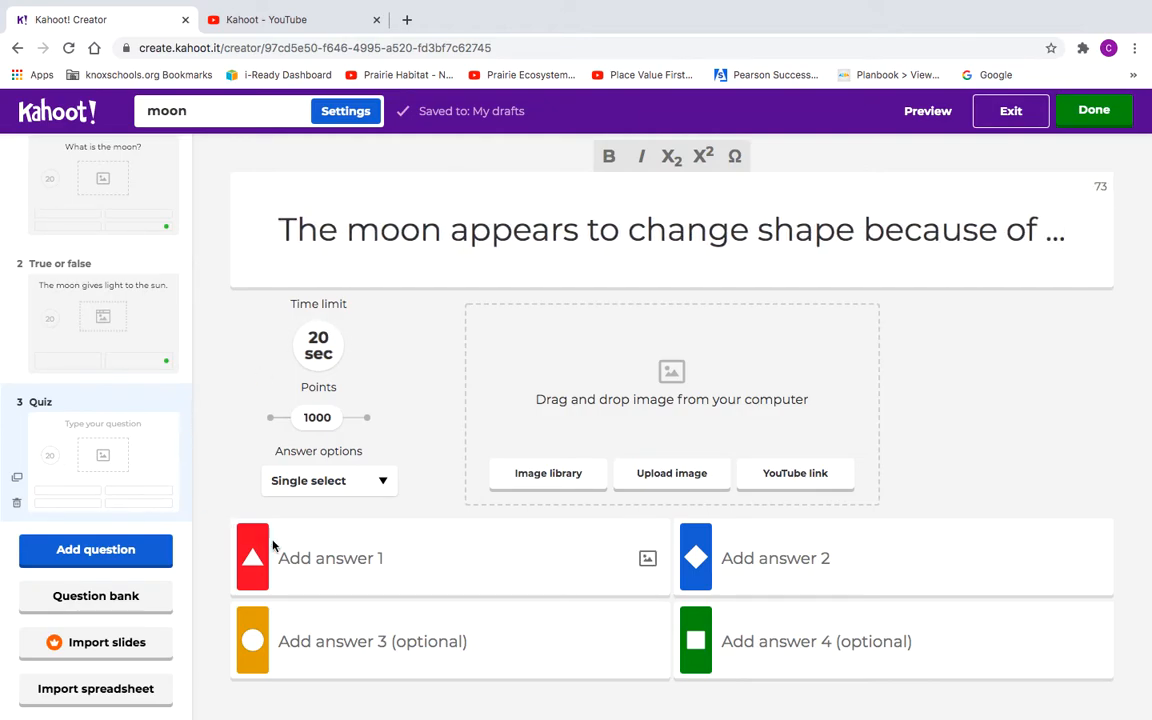
Step: Fill answers 1–4 with 'the sun', 'the earth', 'its phases' and 'the water'
left_click(302, 561)
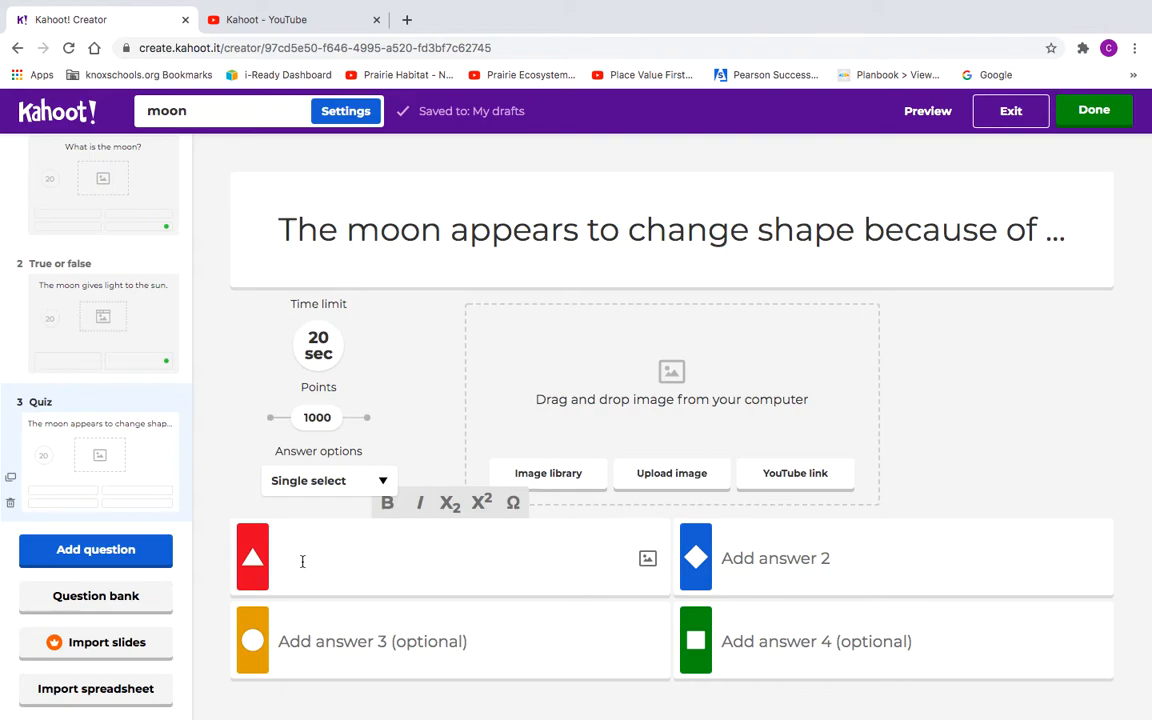
type("the")
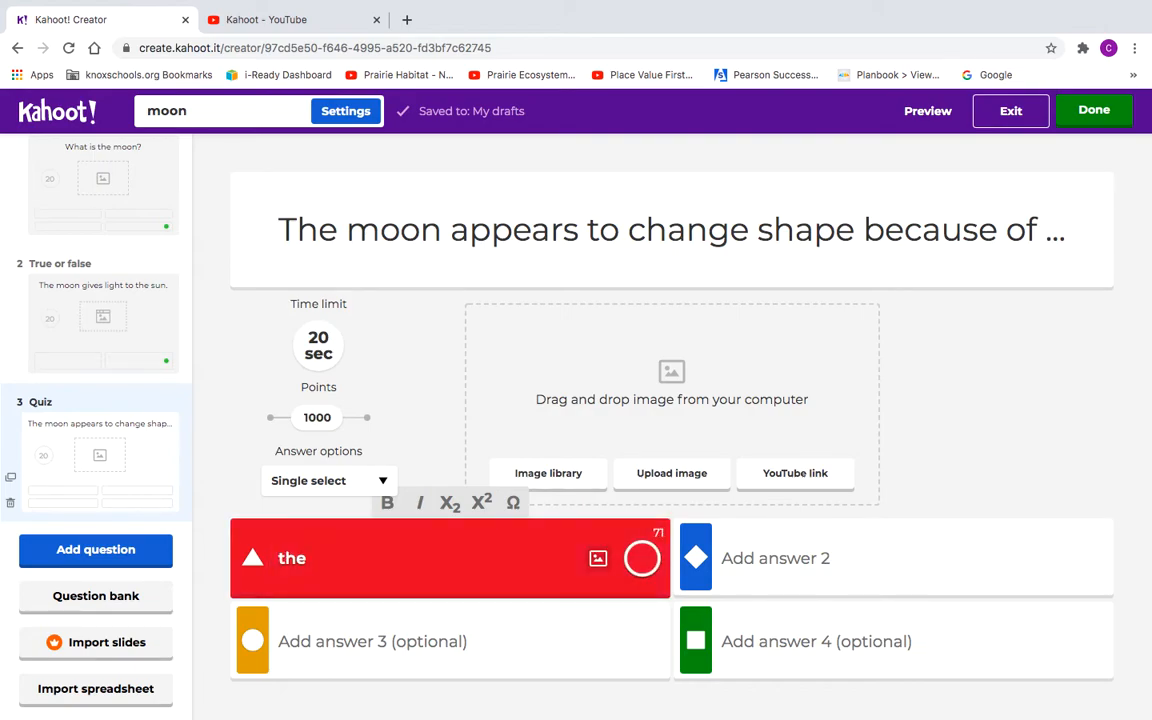
type(" sun")
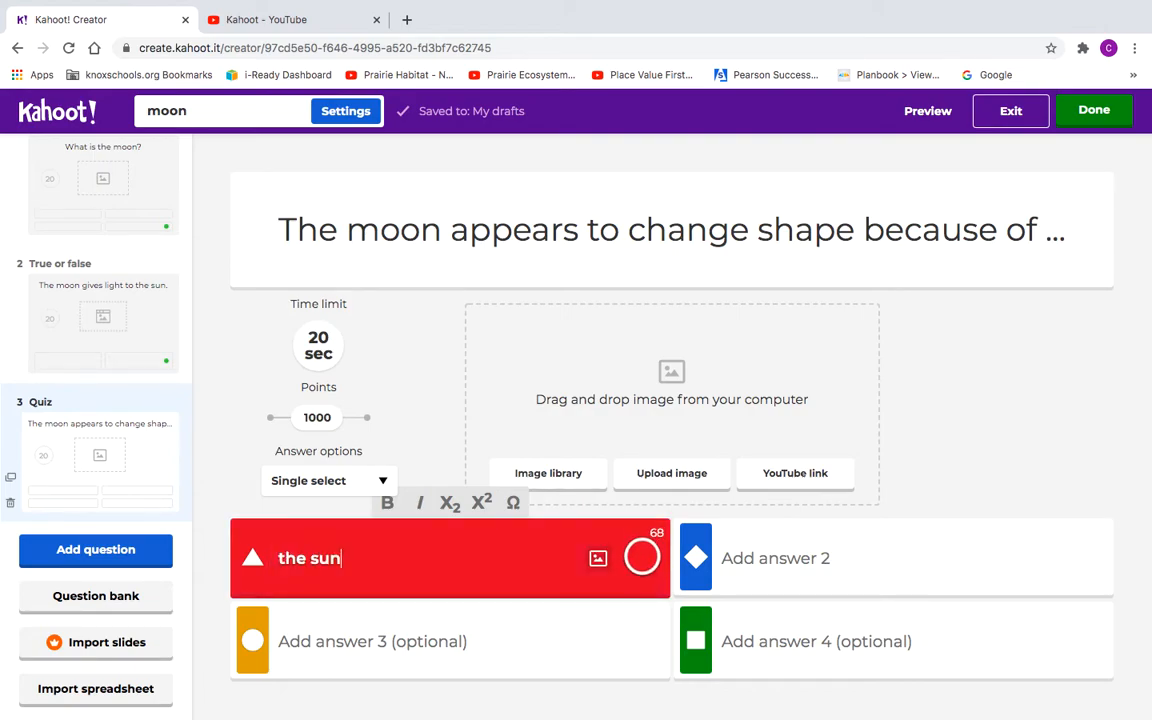
left_click(297, 641)
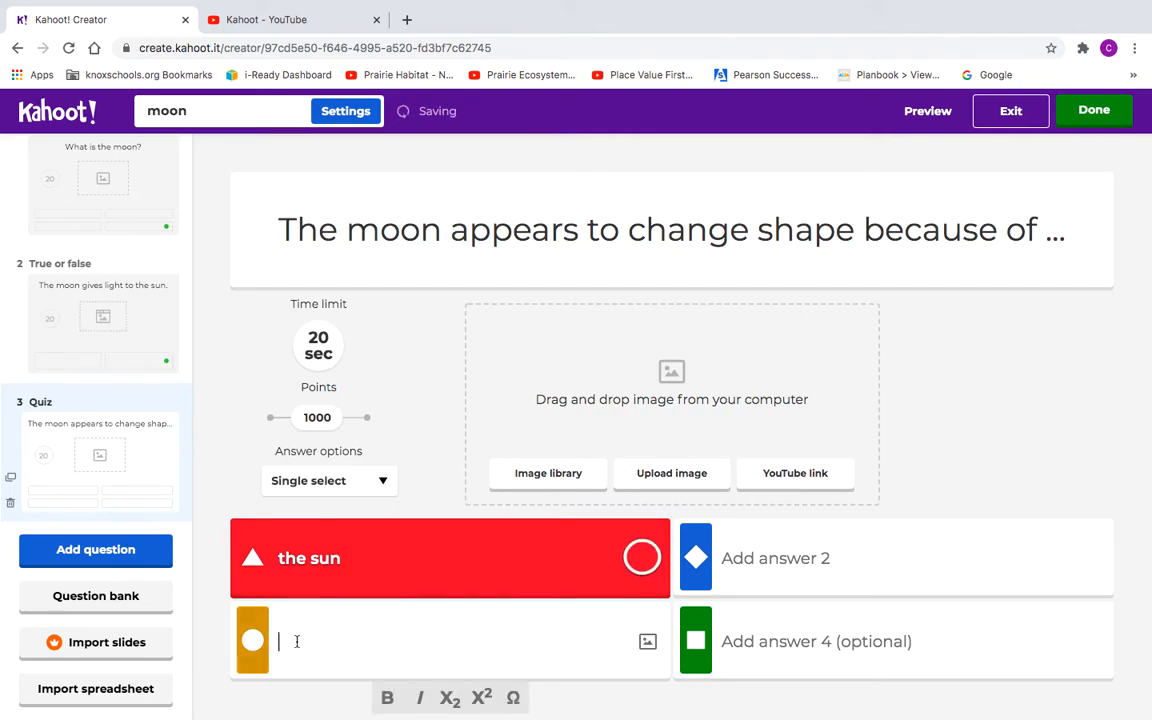
type("its phases")
left_click(779, 563)
type("the earth")
left_click(795, 643)
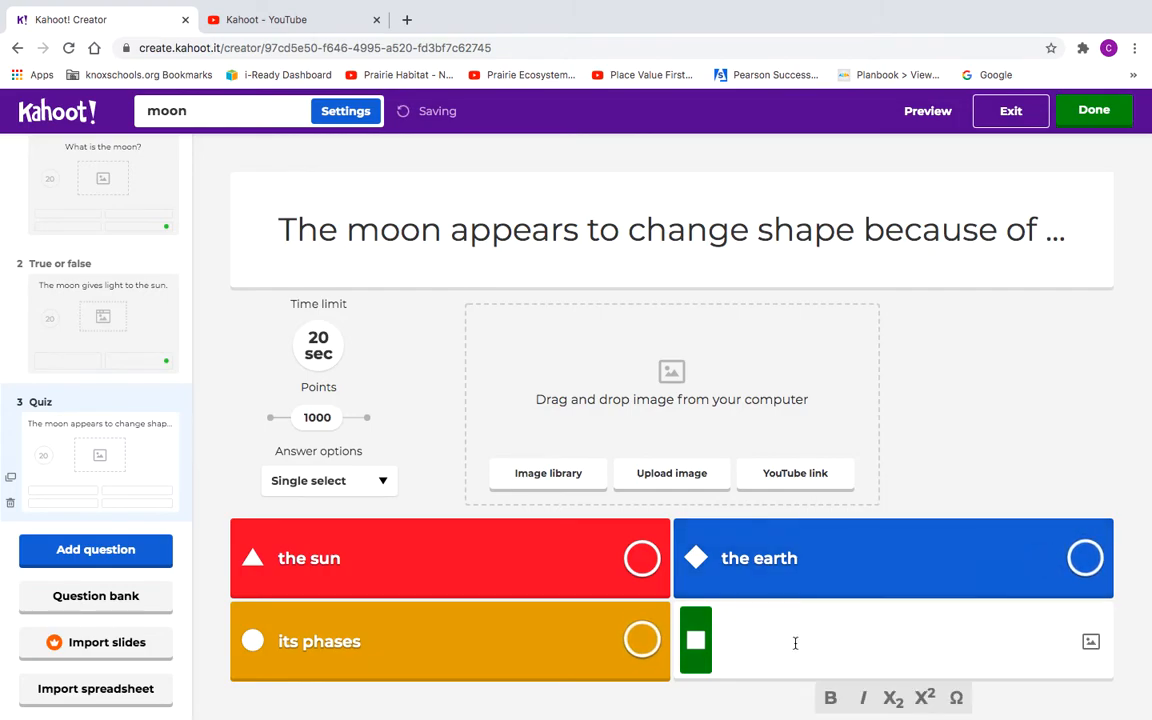
type("the wa")
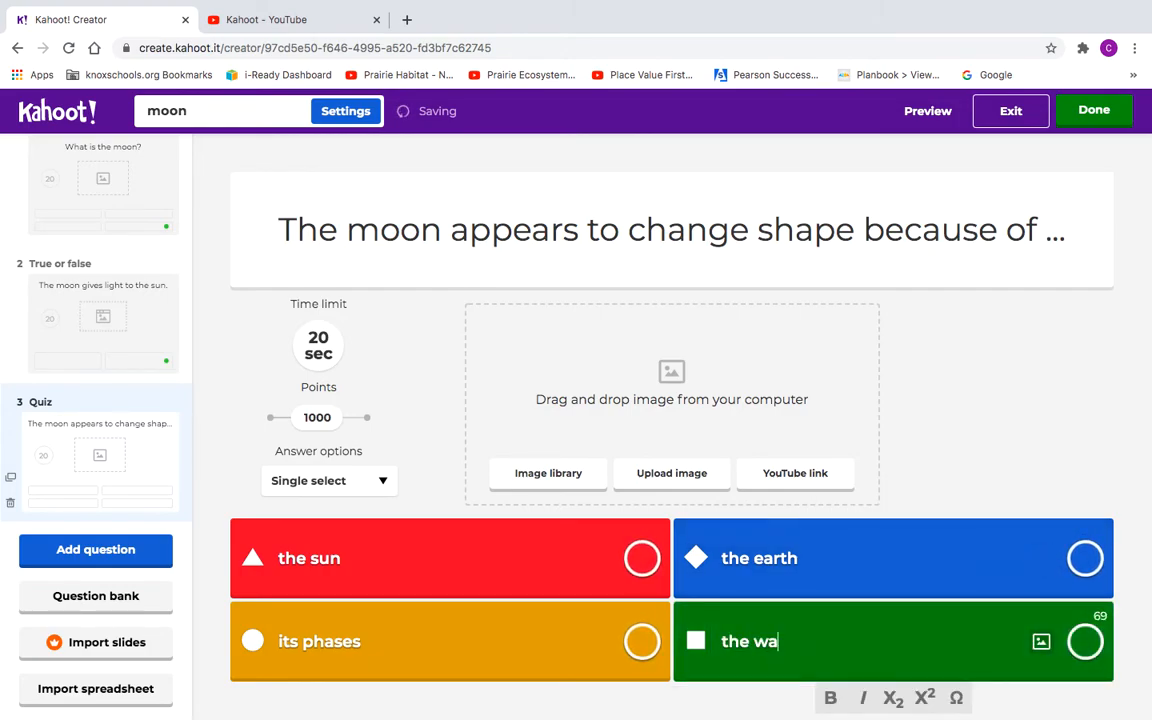
type("ter")
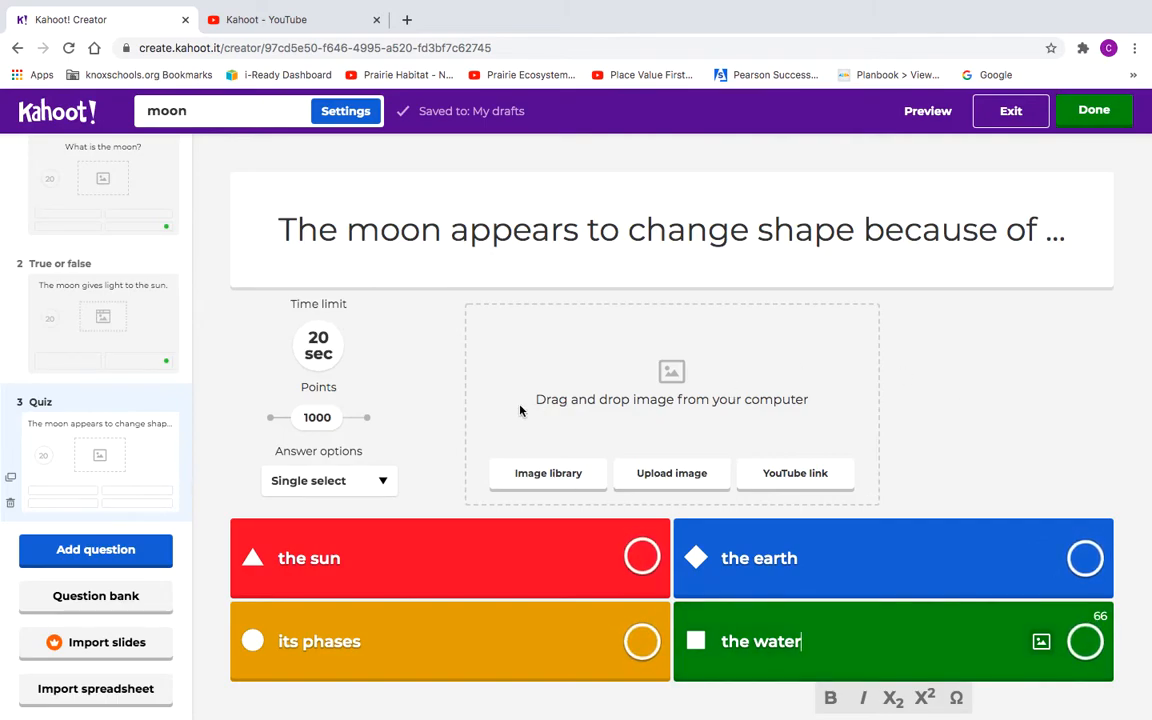
Step: Keep the question single select, mark 'its phases' correct, and preview the quiz as a player
left_click(385, 481)
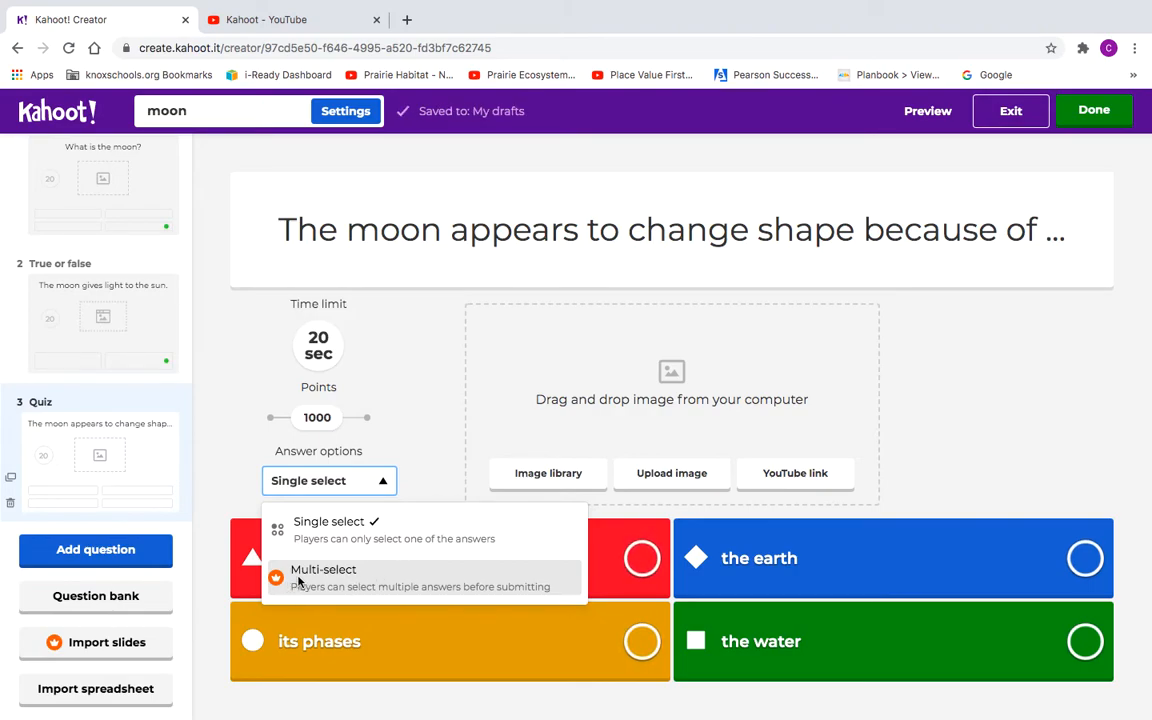
left_click(383, 480)
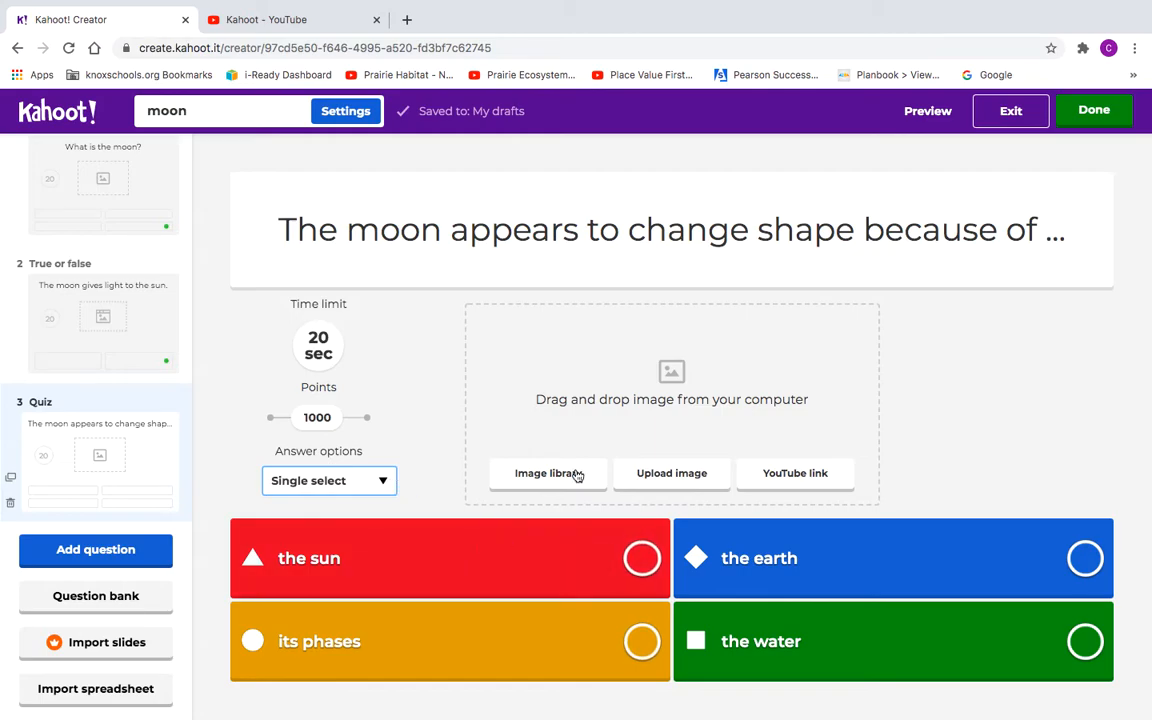
left_click(641, 642)
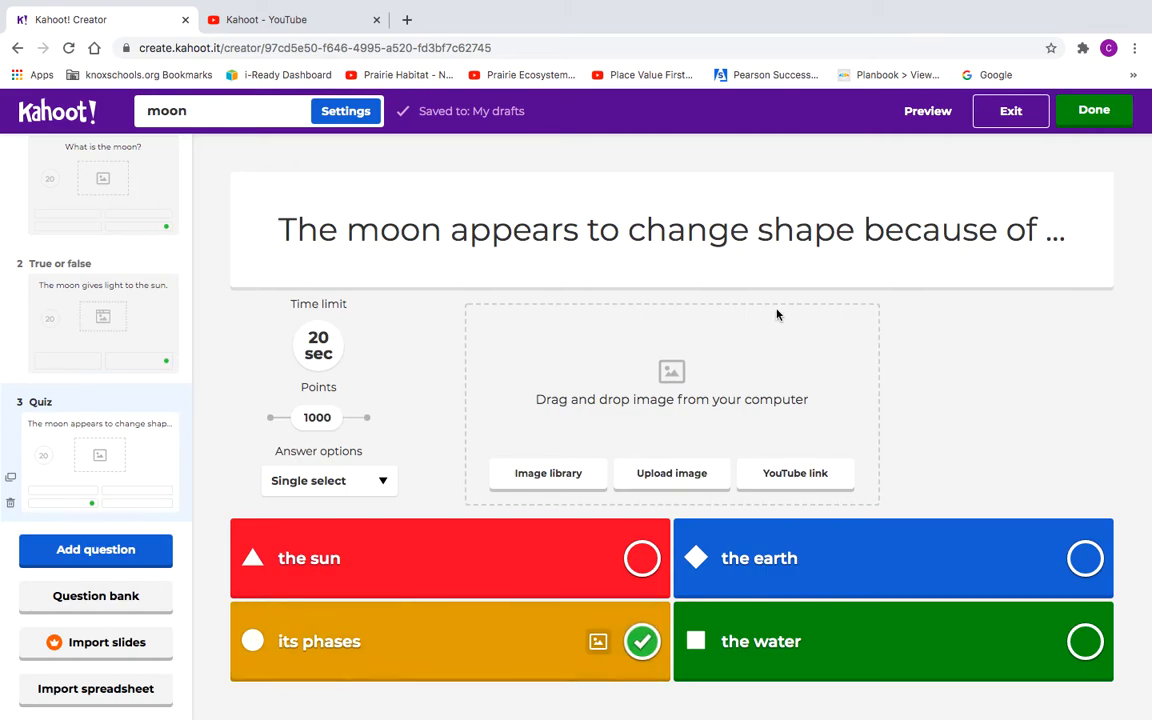
left_click(926, 112)
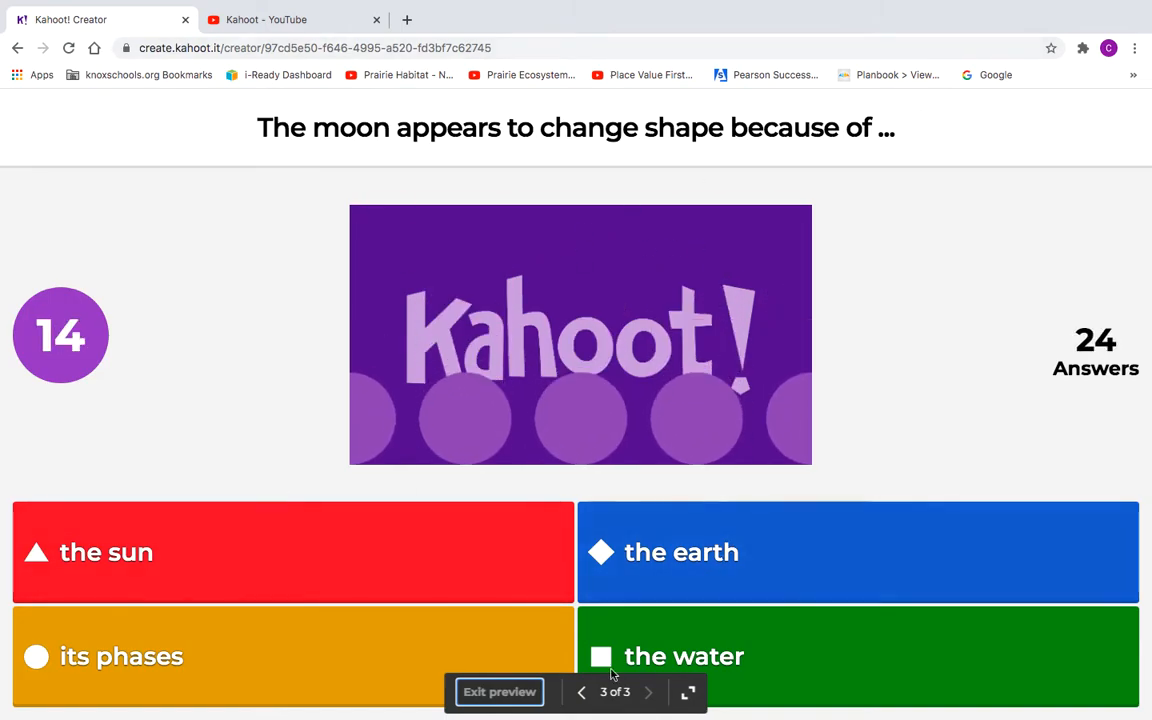
Step: Step through questions 1–3 in the preview, then exit back to the moon-shape question
left_click(580, 694)
left_click(580, 694)
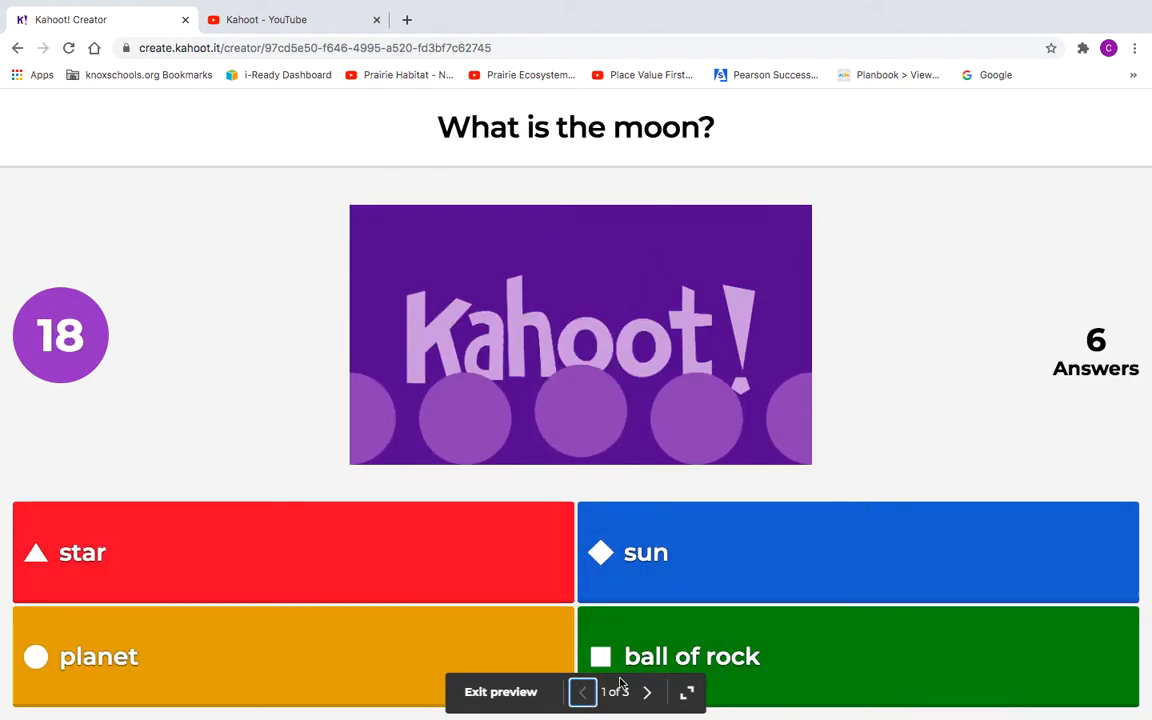
left_click(648, 693)
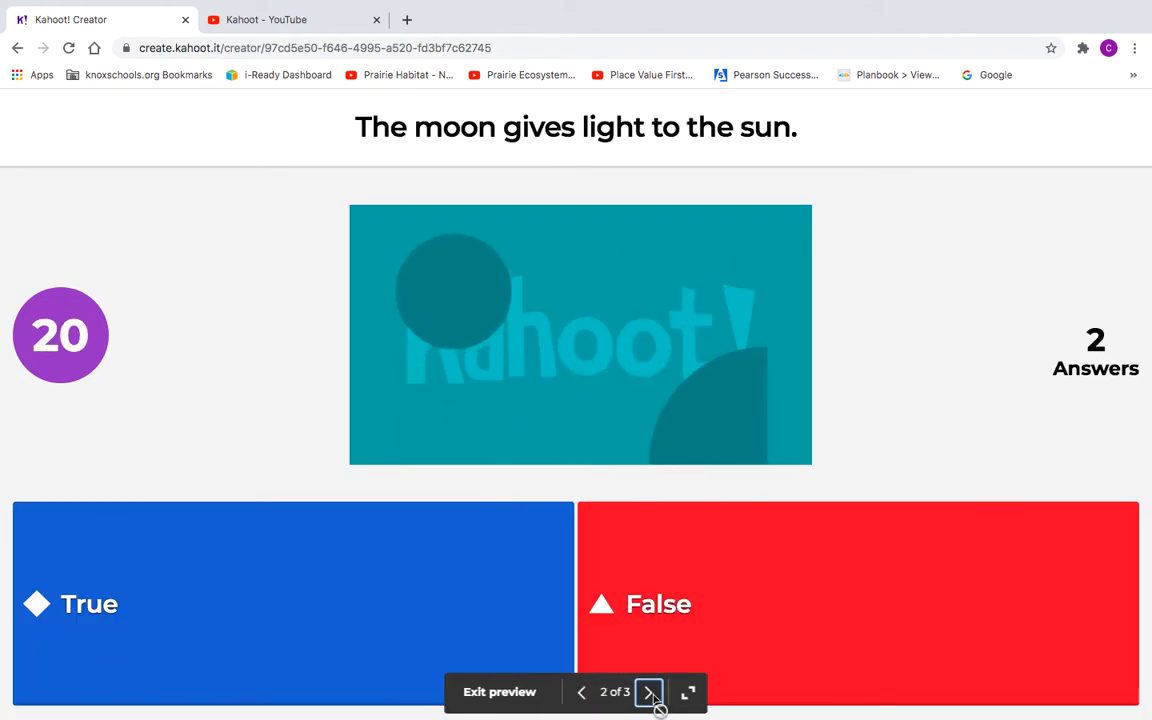
left_click(650, 696)
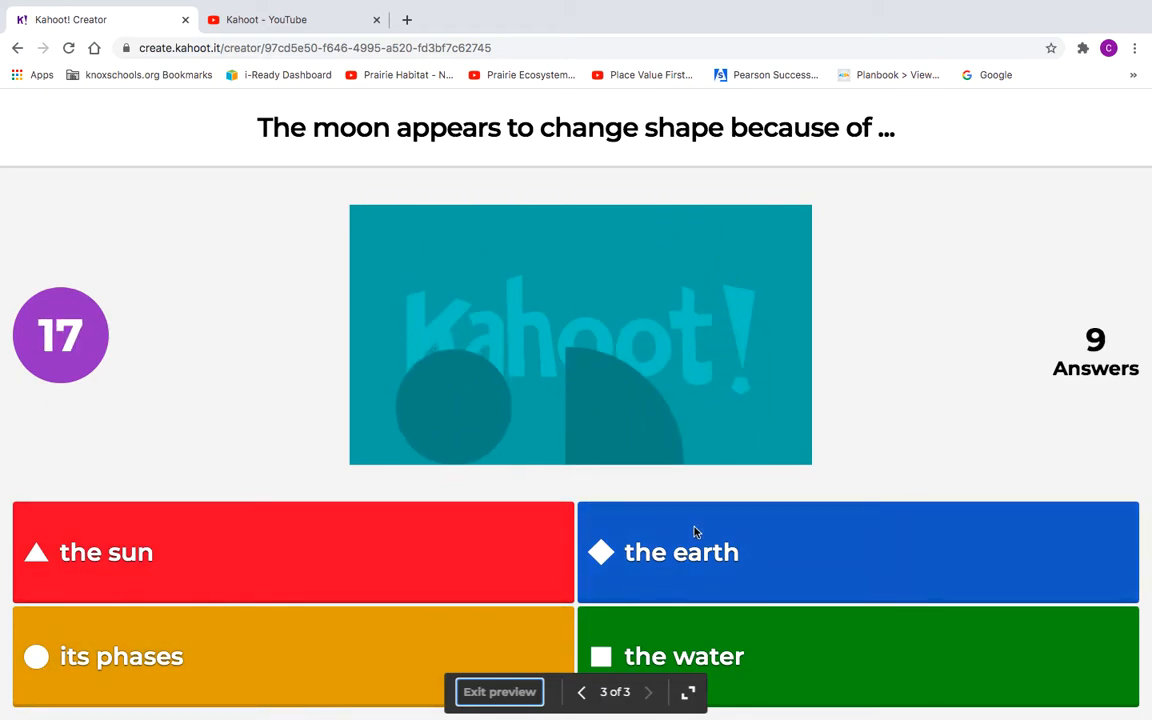
left_click(510, 692)
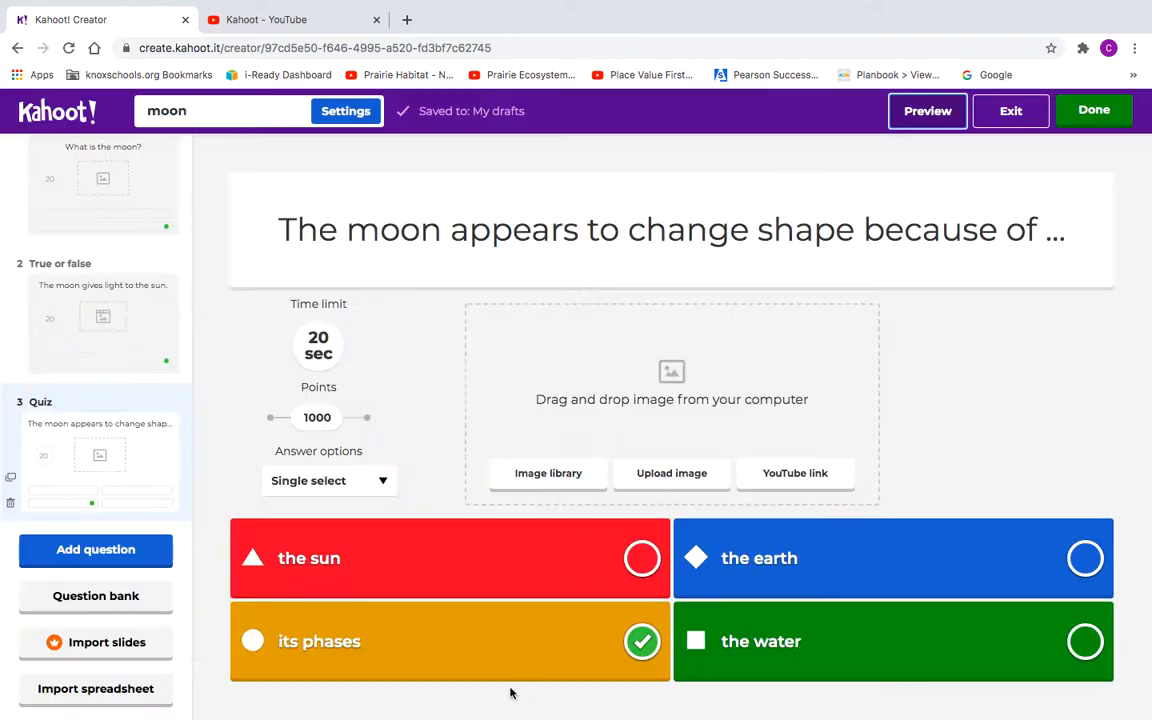
Step: Mark the moon quiz done and confirm the ready-to-play dialog to reach My Kahoots
left_click(1092, 111)
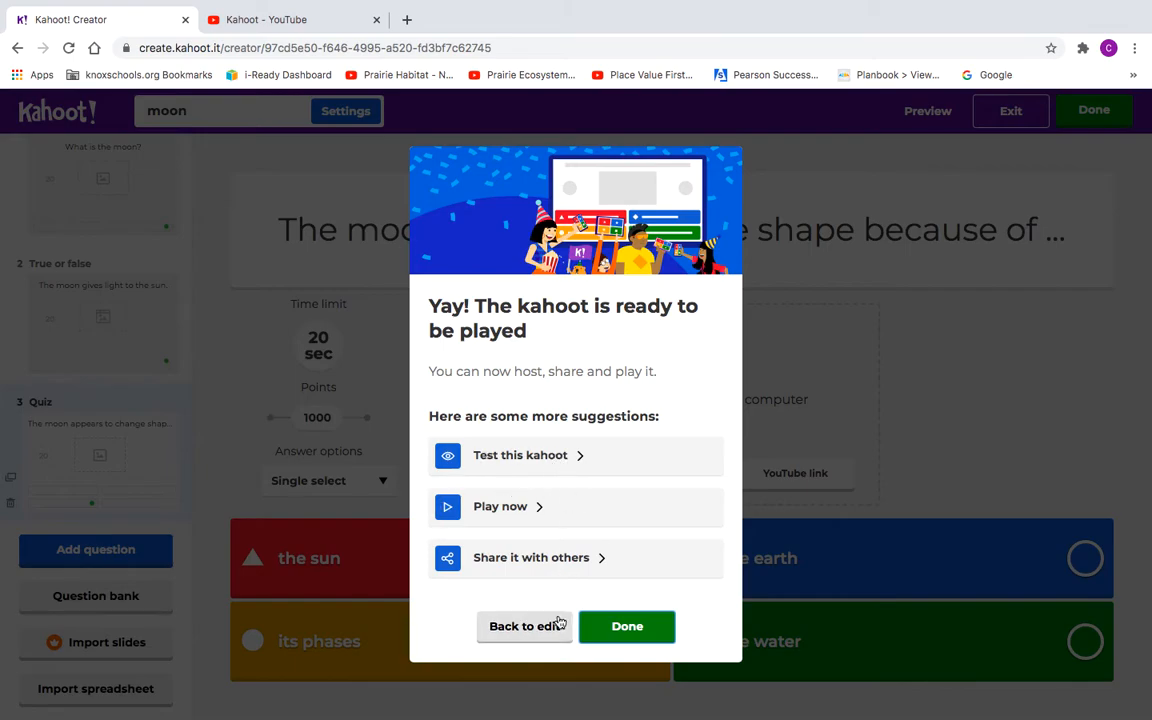
left_click(620, 633)
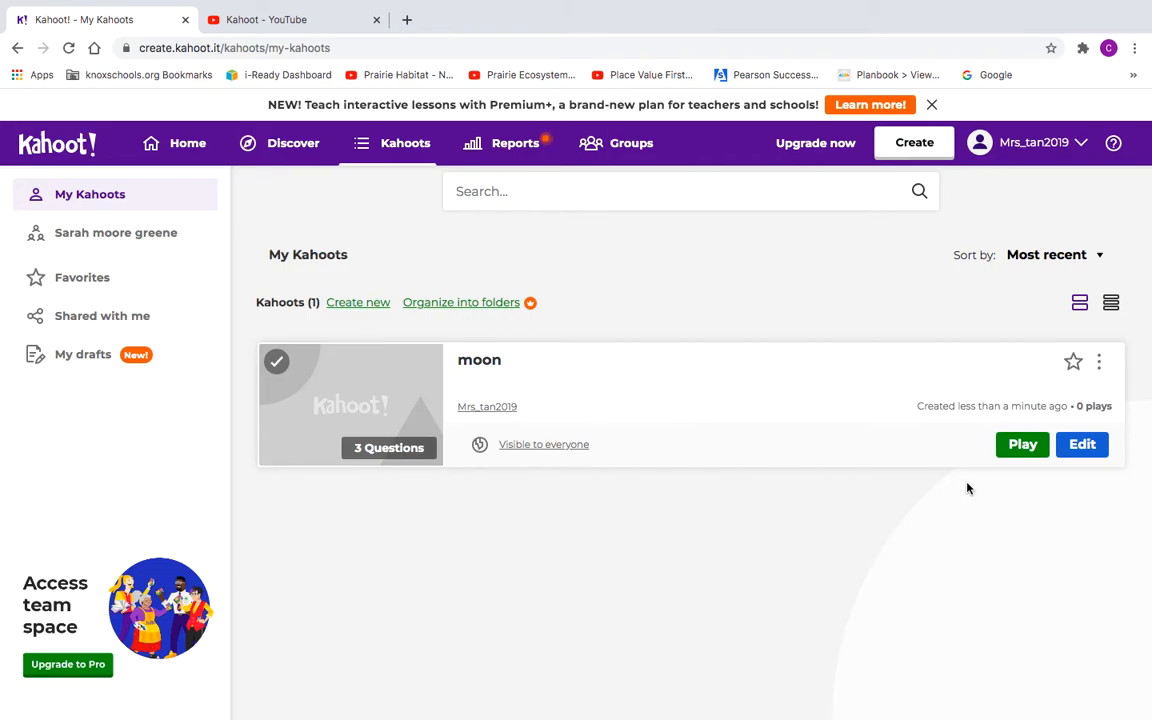
mouse_move(228, 8)
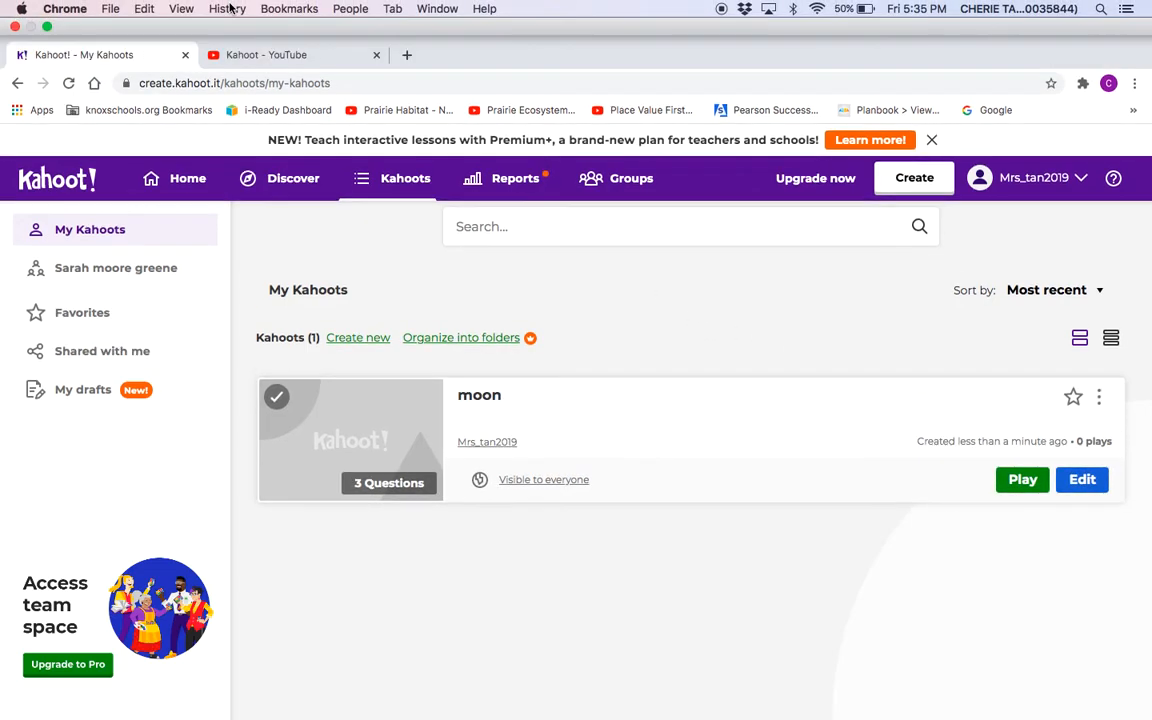
Step: Tile the Kahoot window on the left and Firefox on the right in Split View
left_click(45, 28)
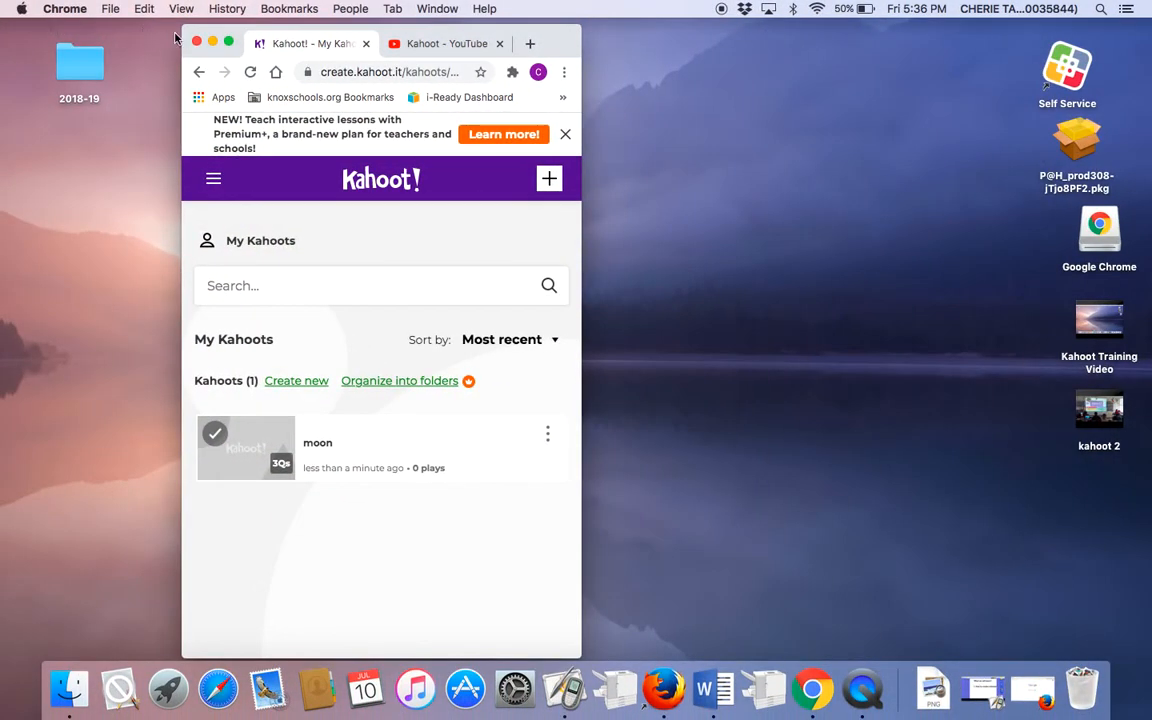
left_click(228, 41)
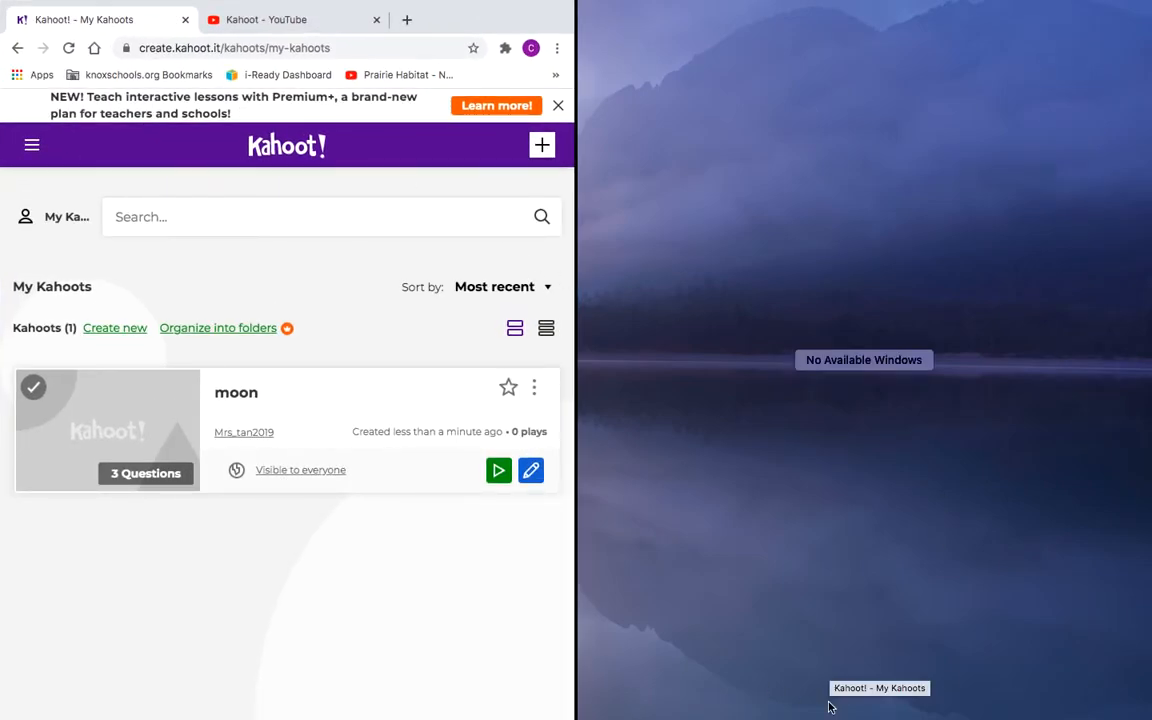
left_click(902, 502)
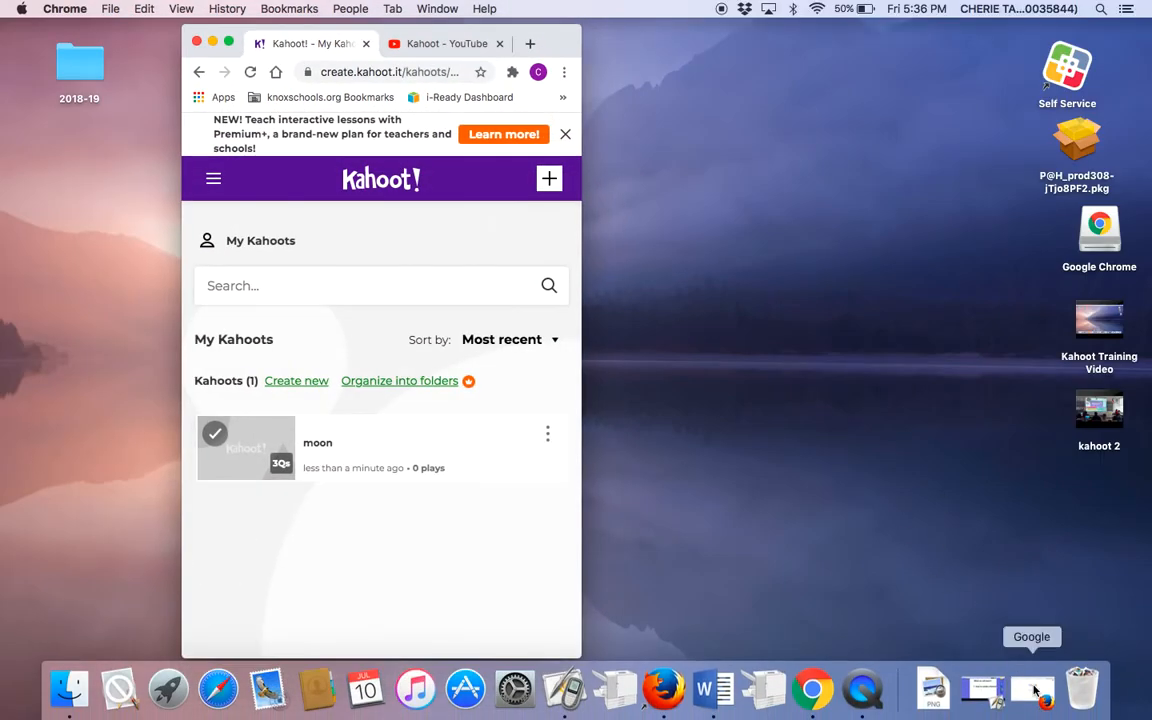
left_click(1036, 690)
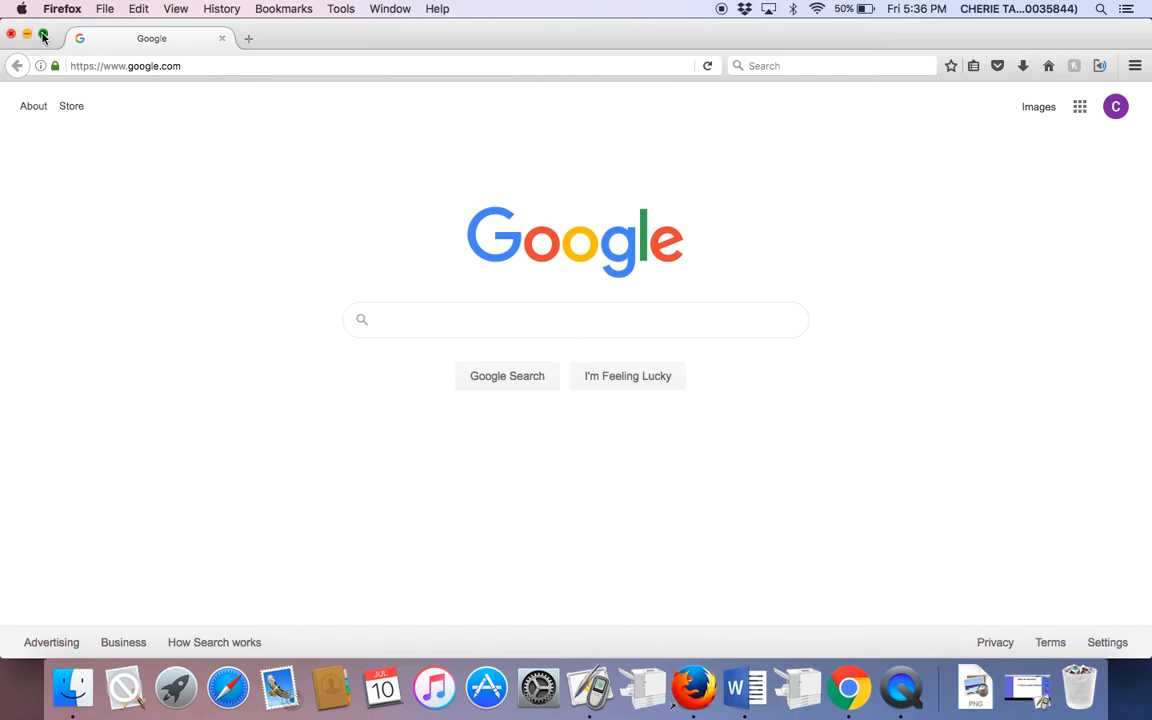
left_click_drag(43, 36, 695, 95)
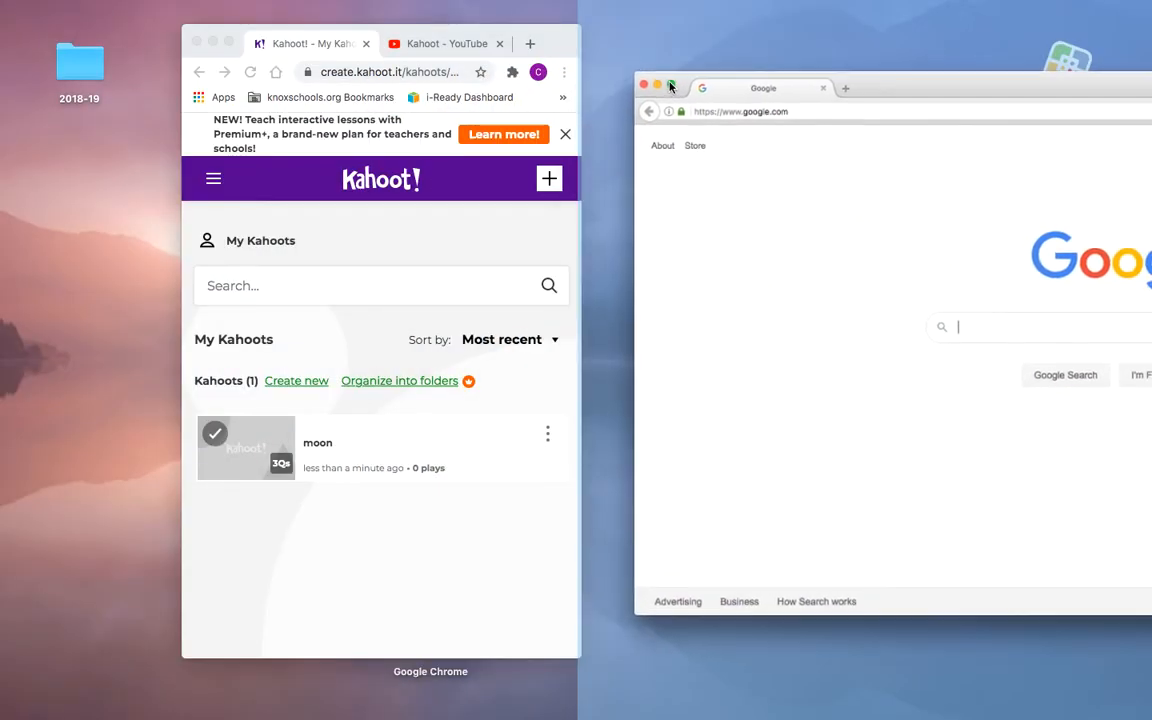
left_click(449, 244)
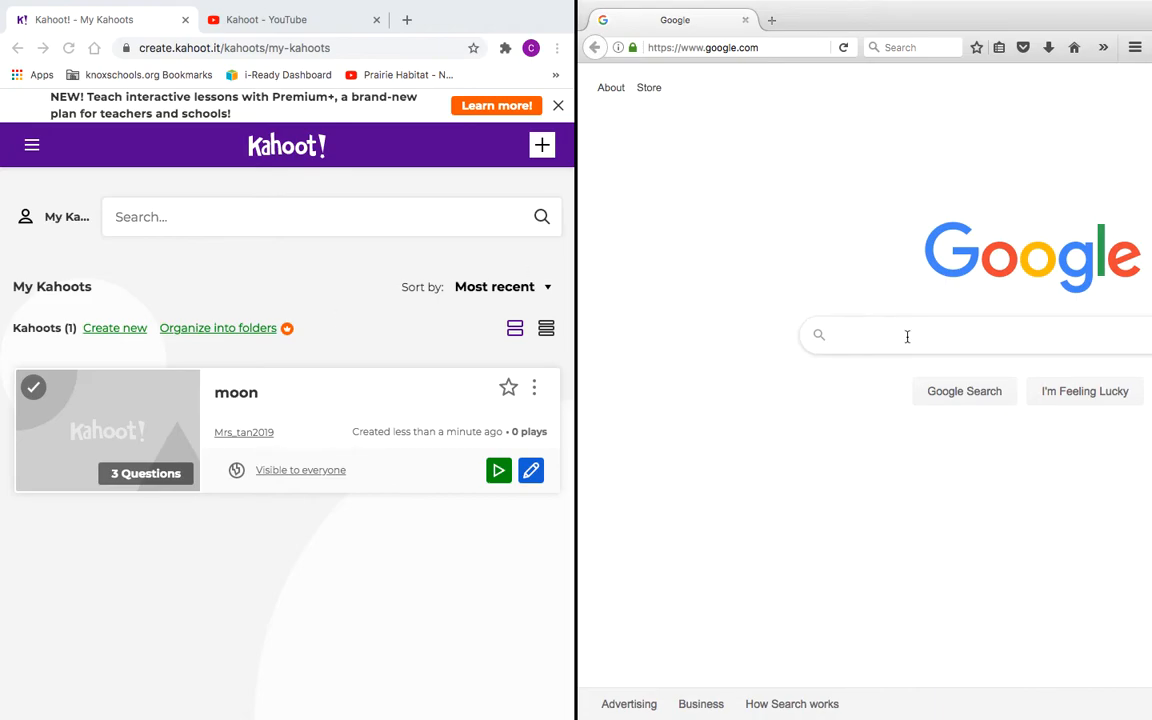
Step: Search Google for 'kahoot it' in Firefox and open the kahoot.it Game PIN page
type("kahoo")
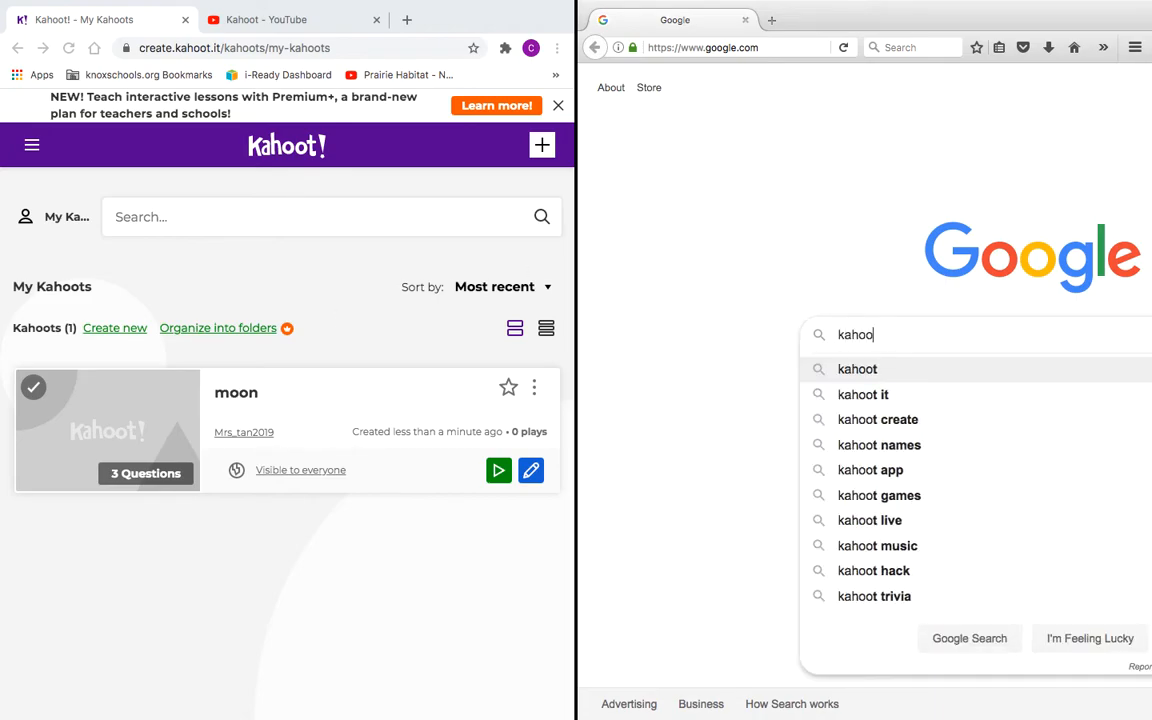
left_click(878, 404)
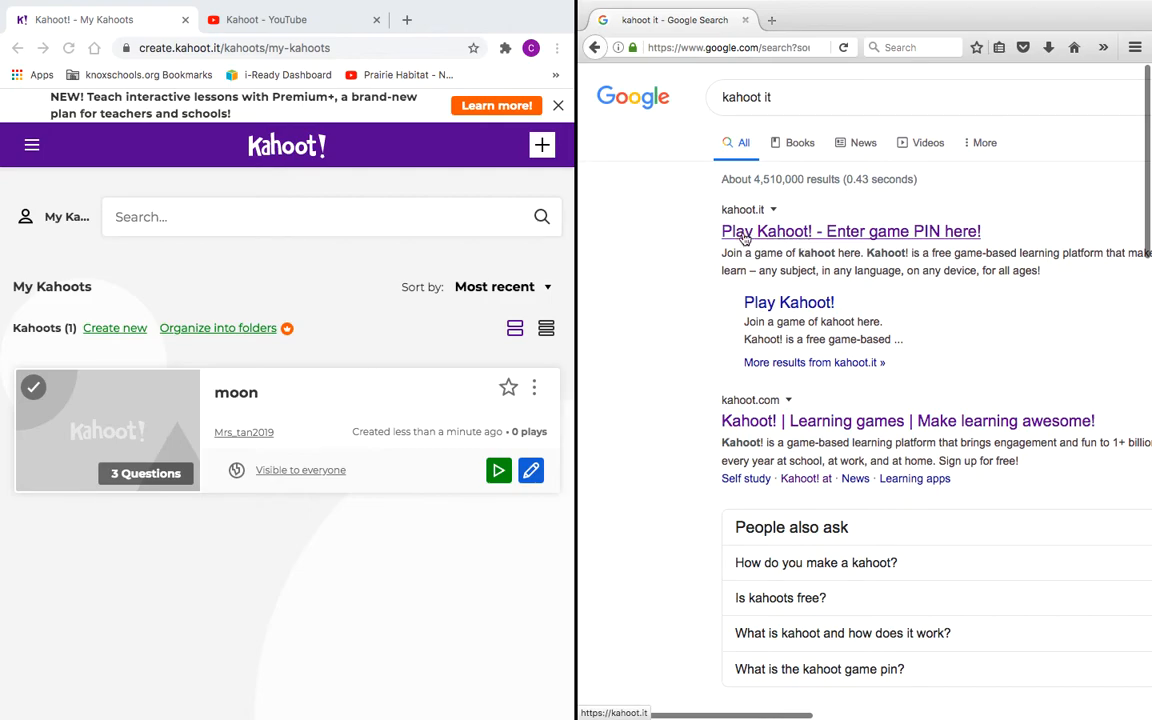
left_click(868, 233)
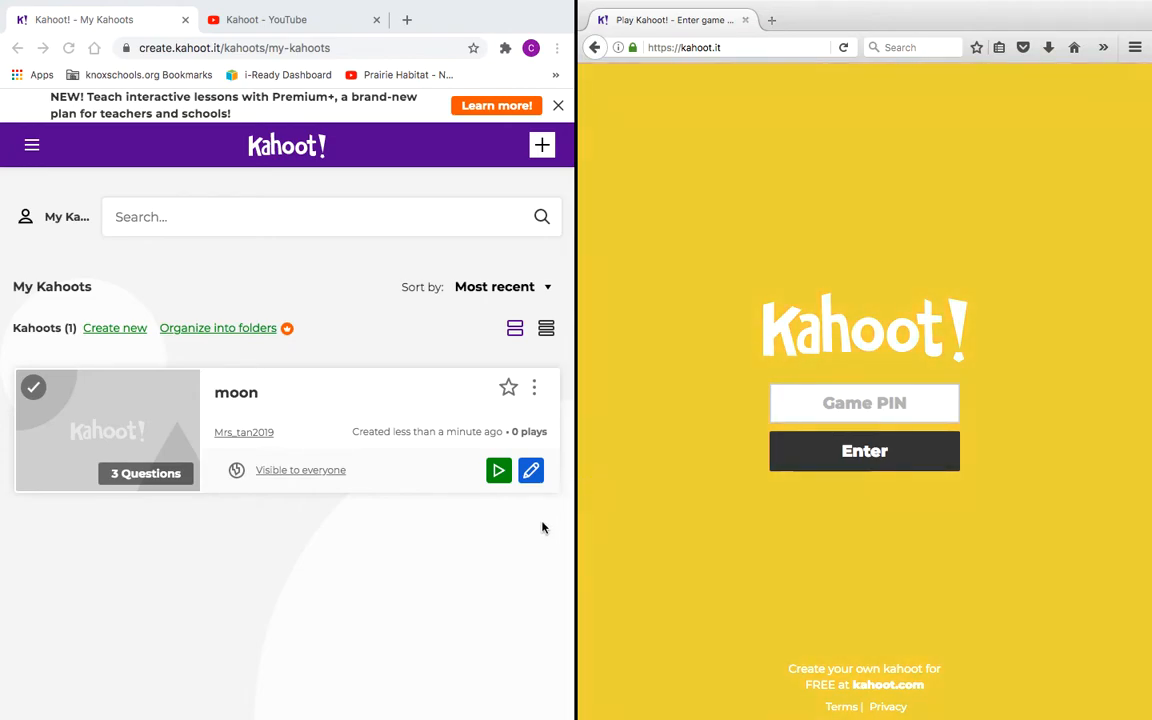
left_click(501, 478)
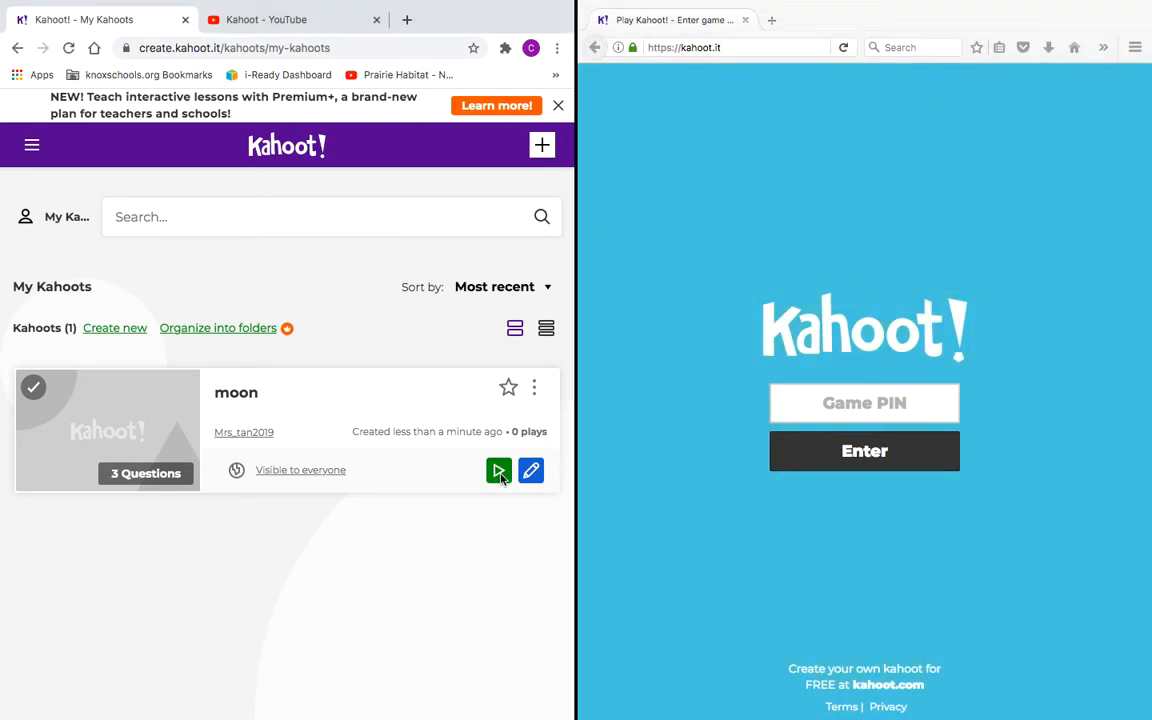
Step: Host the moon quiz live through Play, Teach and the Classic game mode
left_click(499, 474)
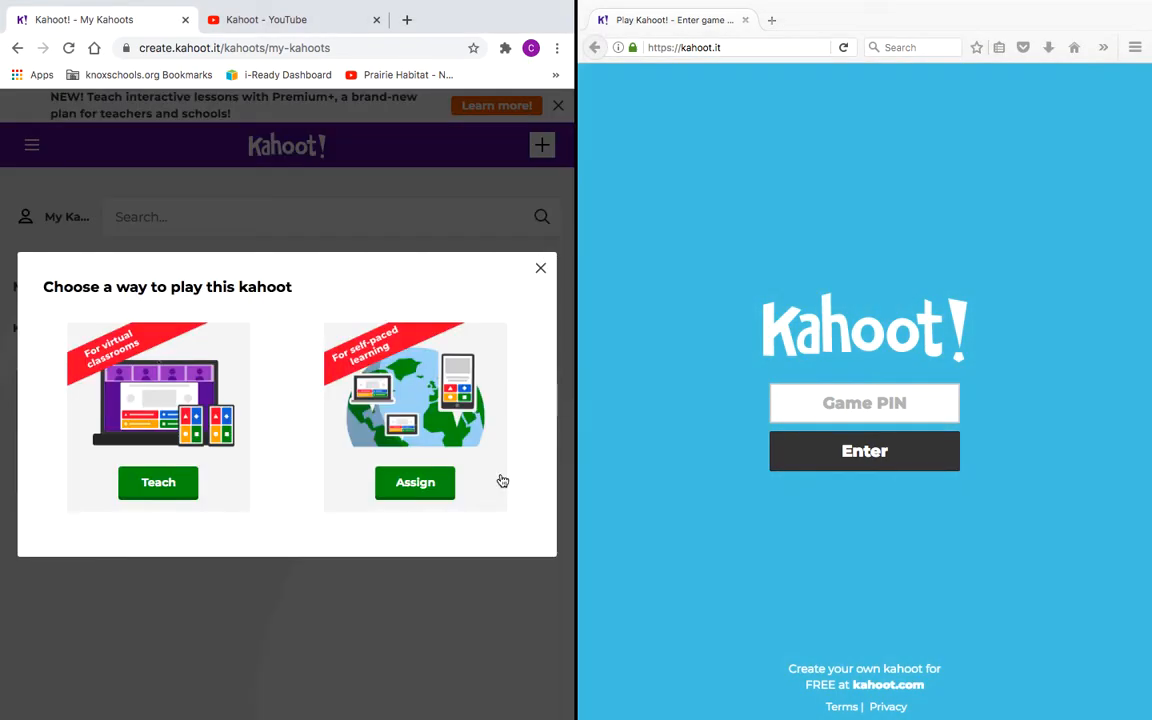
left_click(160, 484)
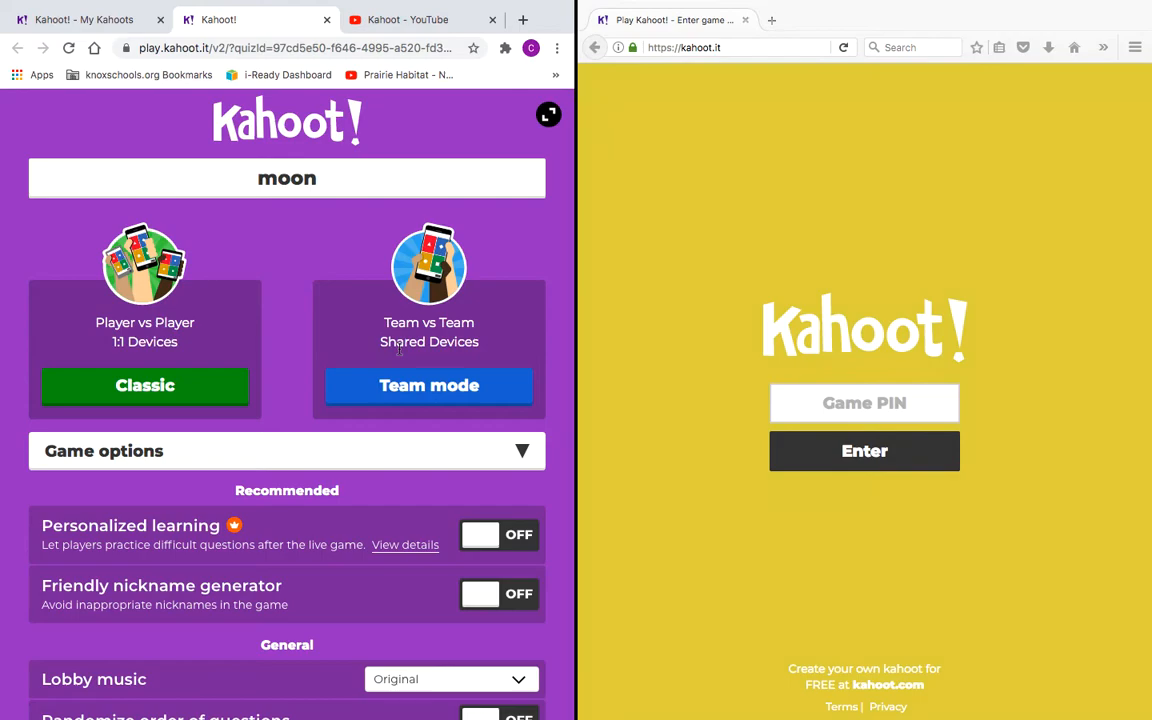
left_click(188, 389)
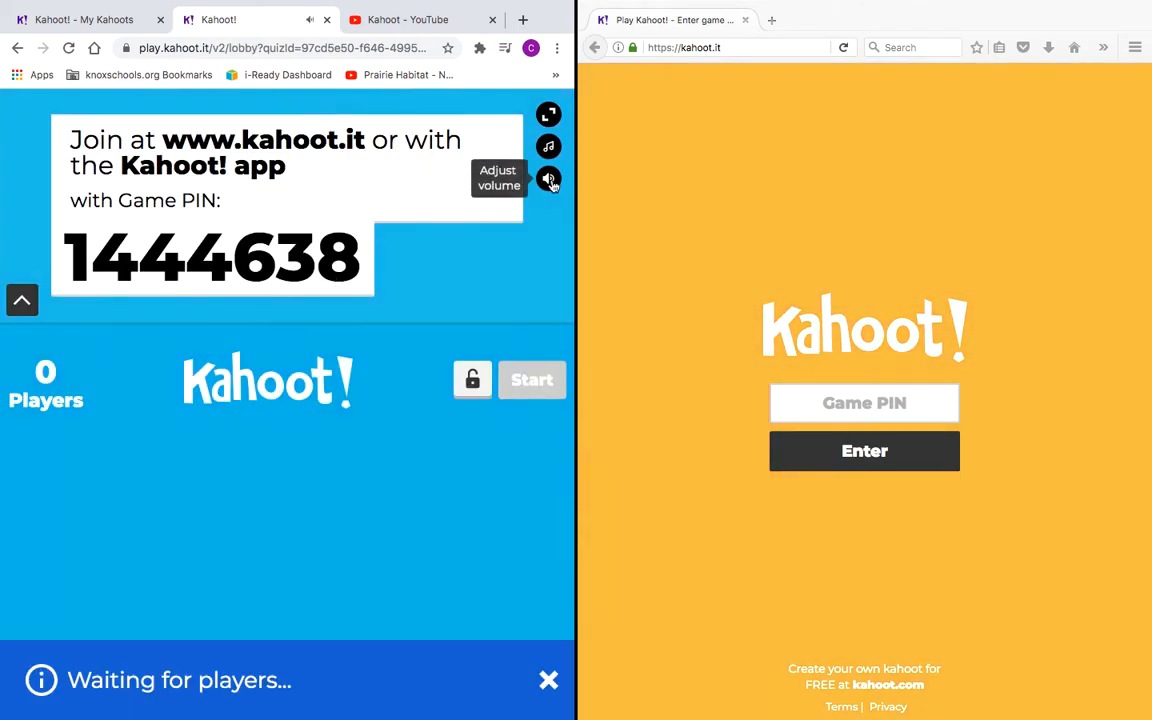
Step: Drag the lobby volume slider to zero, then focus Firefox's Game PIN field
mouse_move(548, 178)
left_click_drag(548, 178, 485, 179)
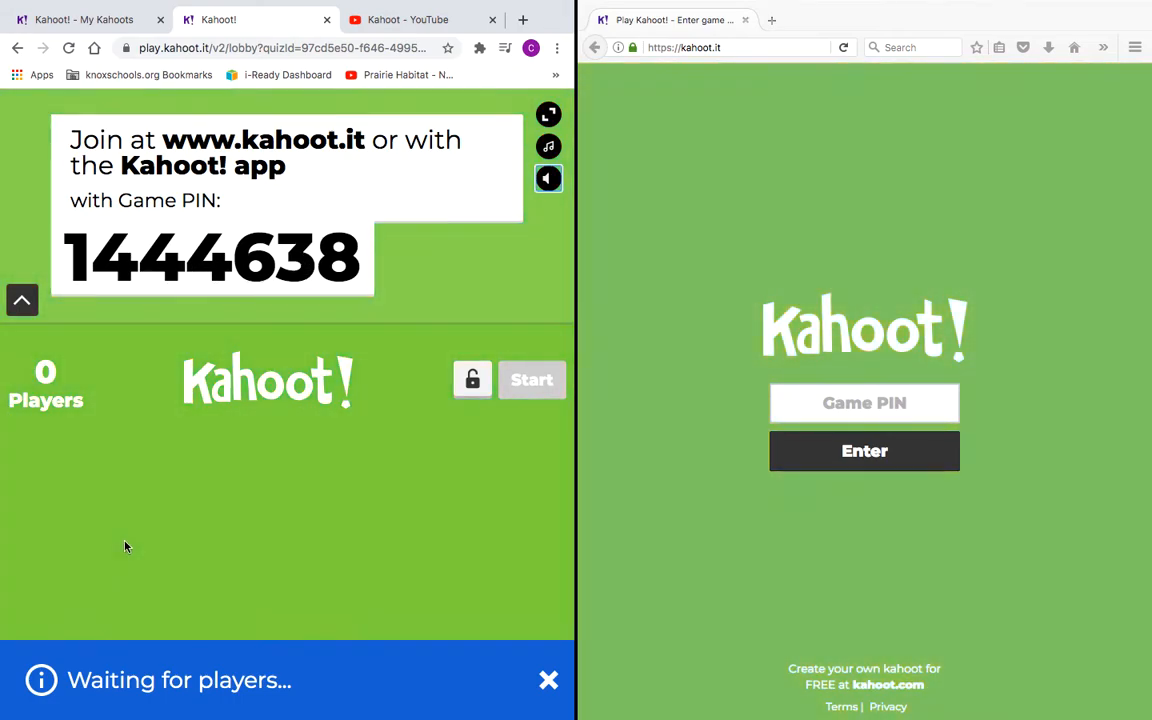
left_click(815, 404)
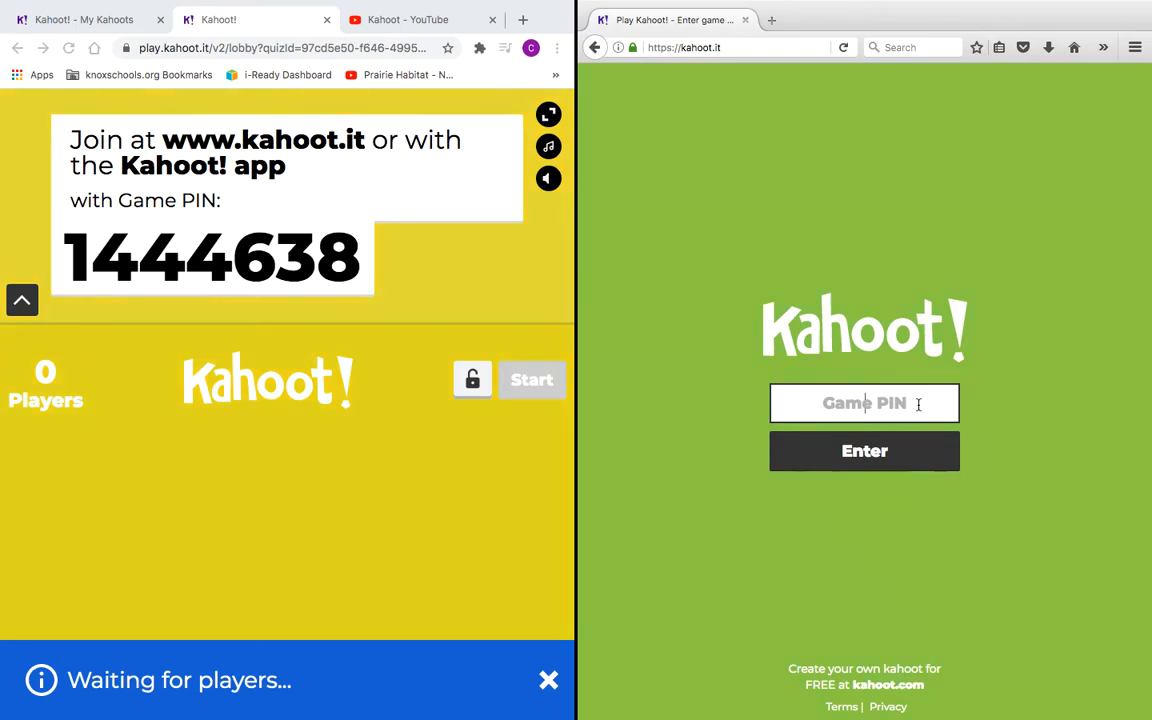
Step: Enter game PIN 1444638 in Firefox and join with the nickname 'nick'
type("1444638")
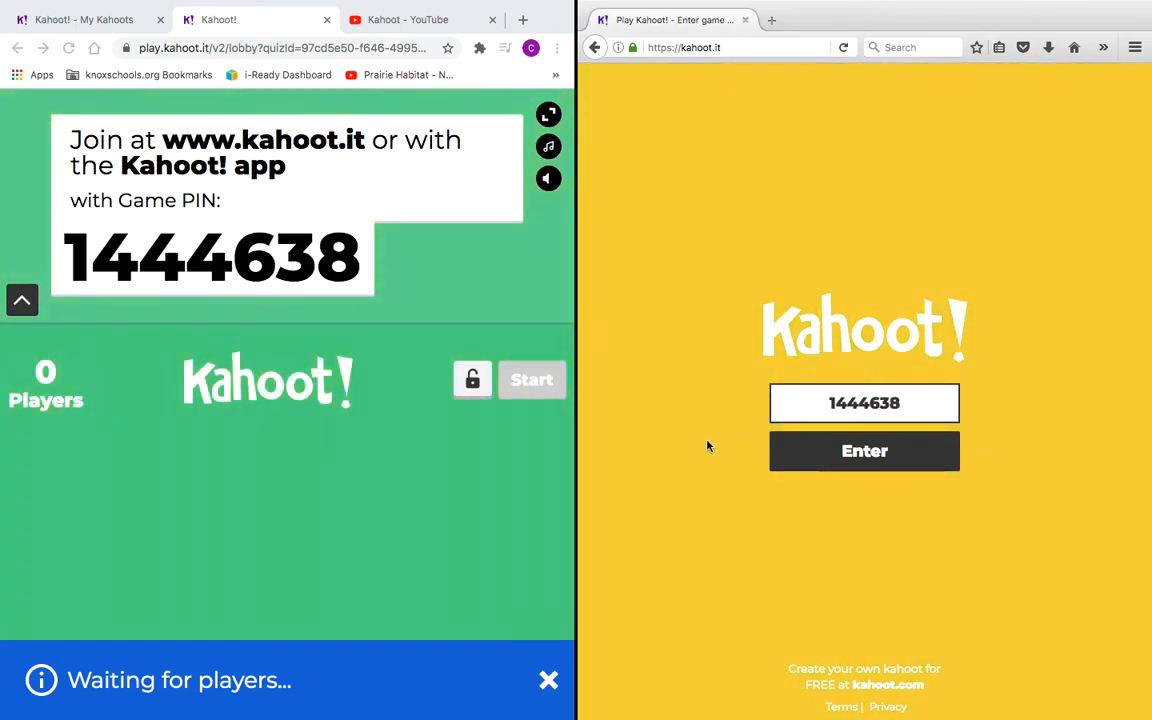
left_click(848, 463)
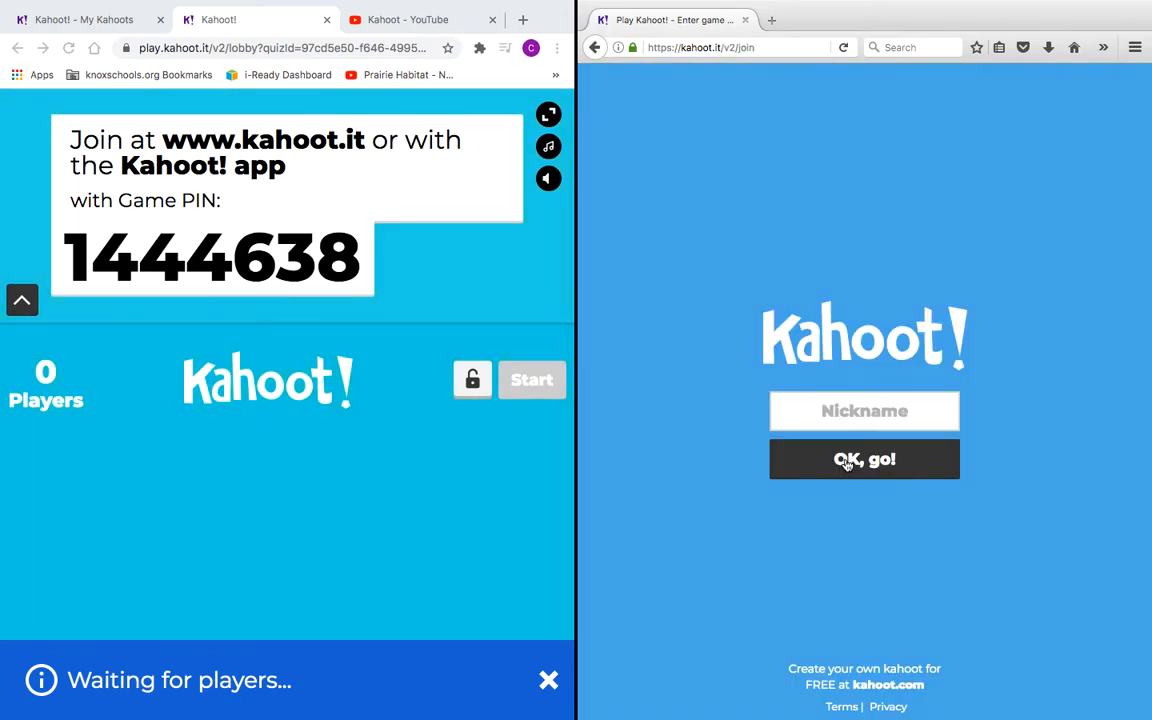
left_click(858, 413)
type("ncik")
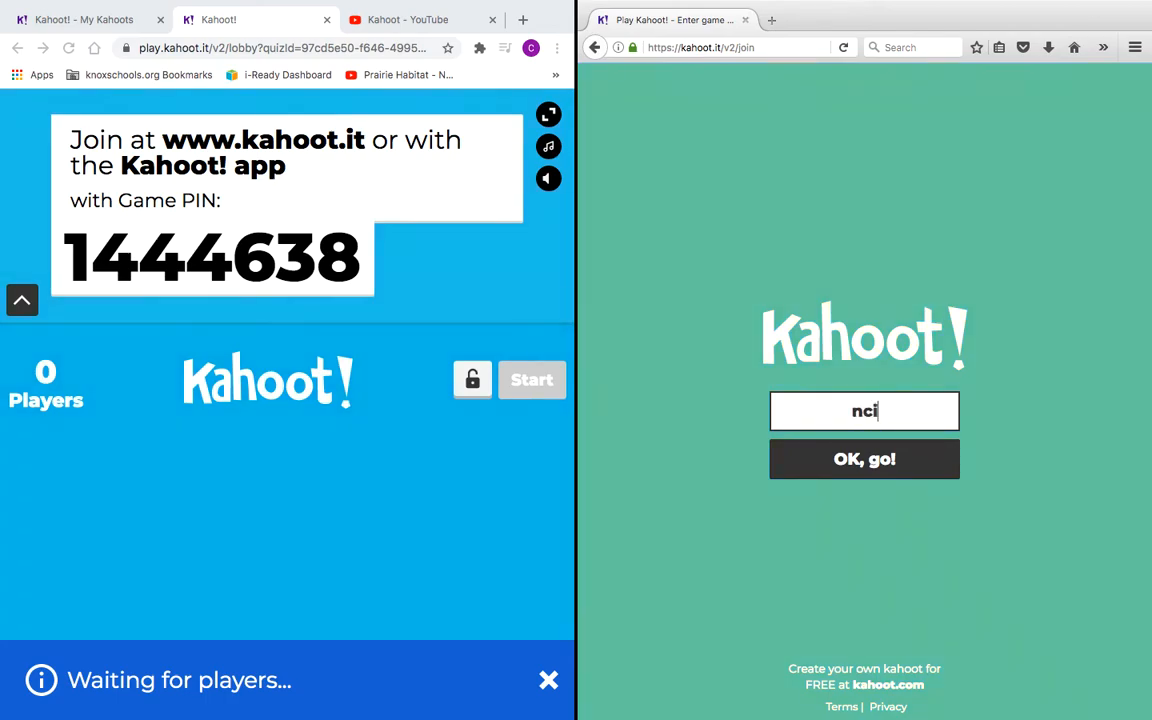
type("ick")
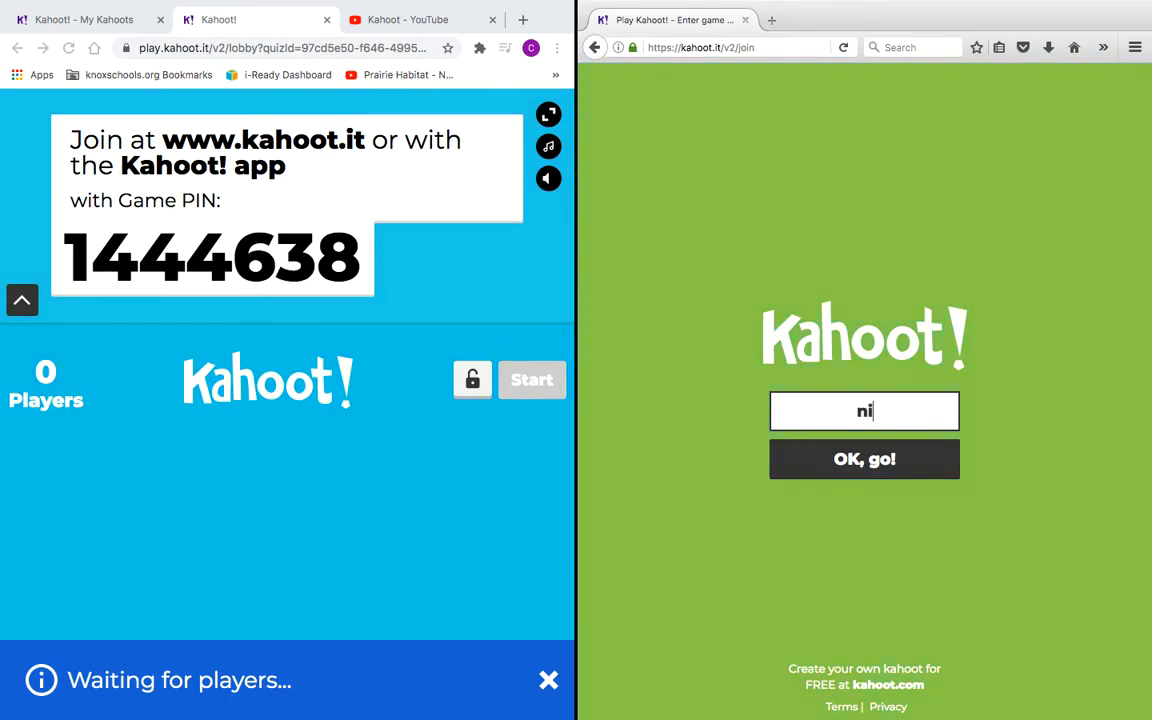
left_click(858, 473)
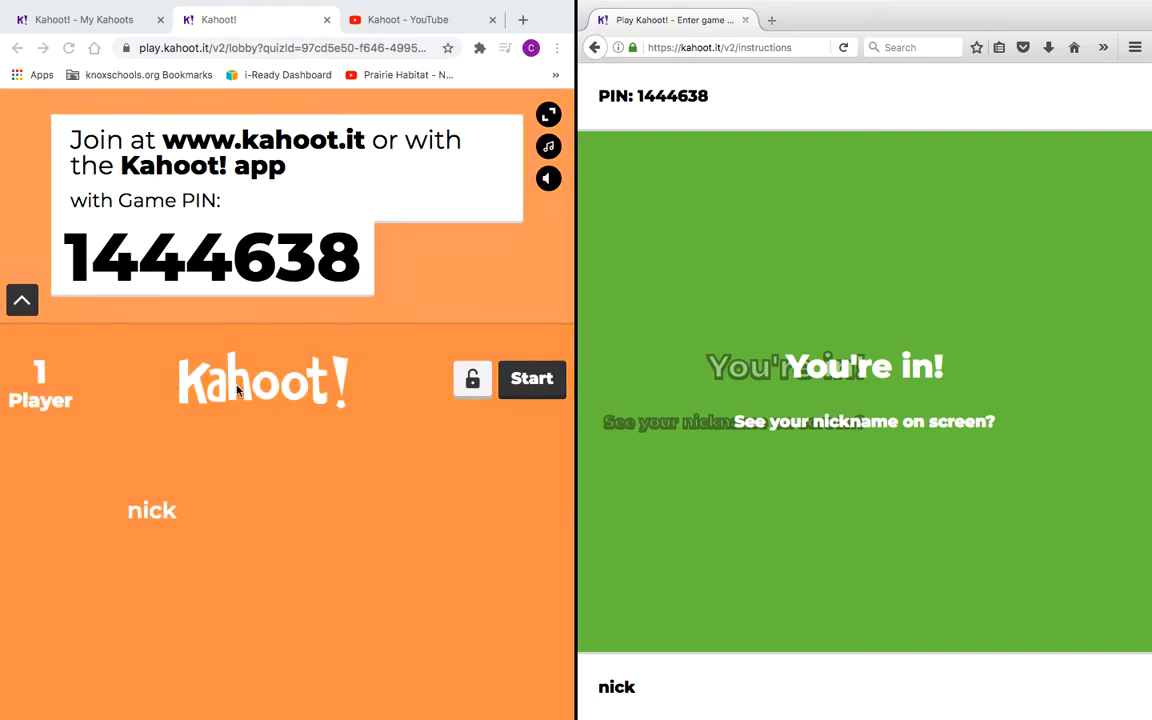
Step: Start the moon game from the host lobby with nick joined
left_click(541, 387)
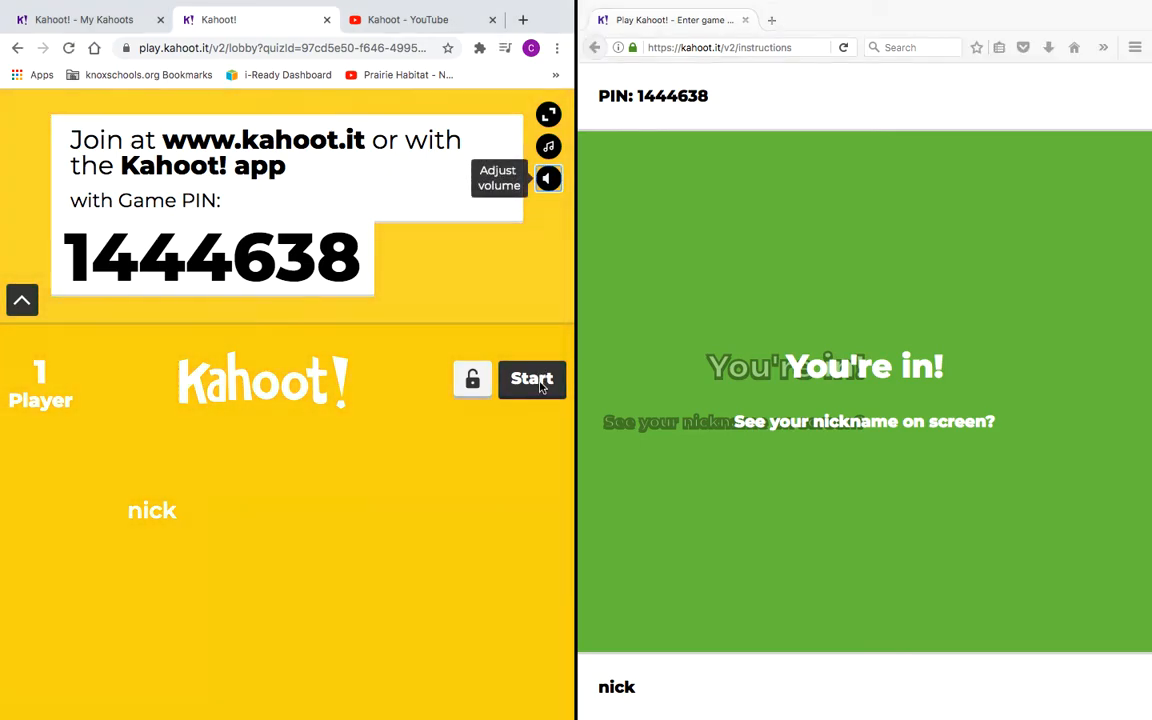
left_click(541, 387)
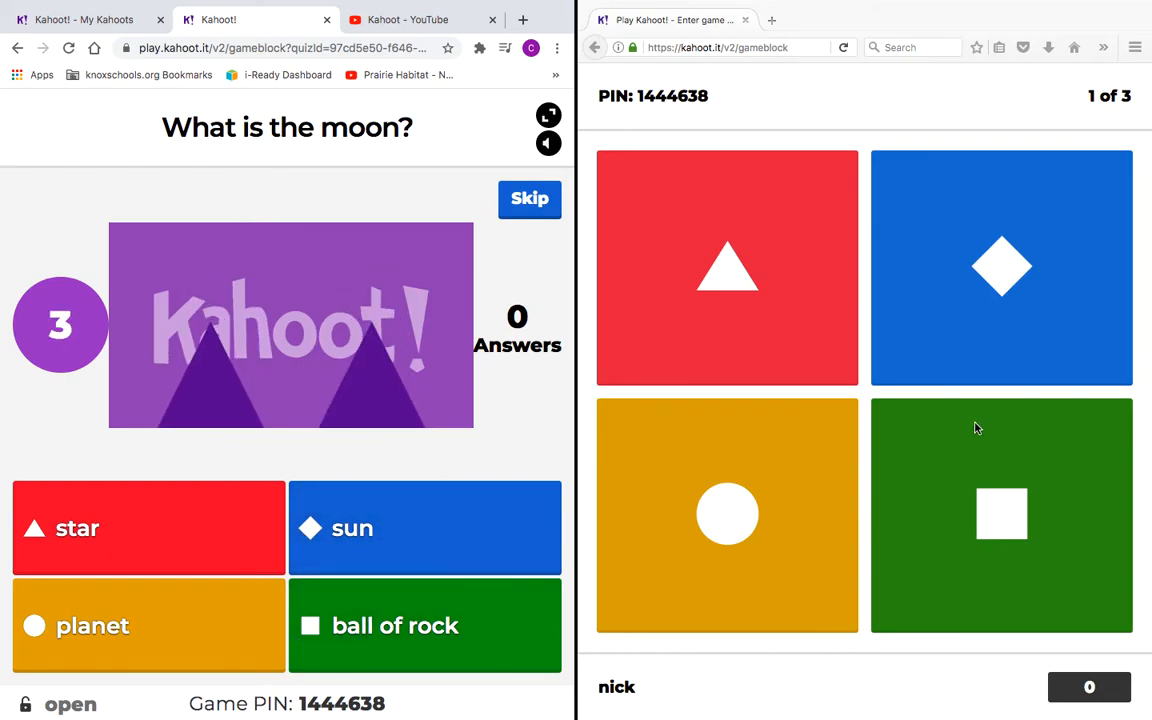
Step: Let question 1 time out unanswered, show the scoreboard, and advance to question 2
left_click(1001, 517)
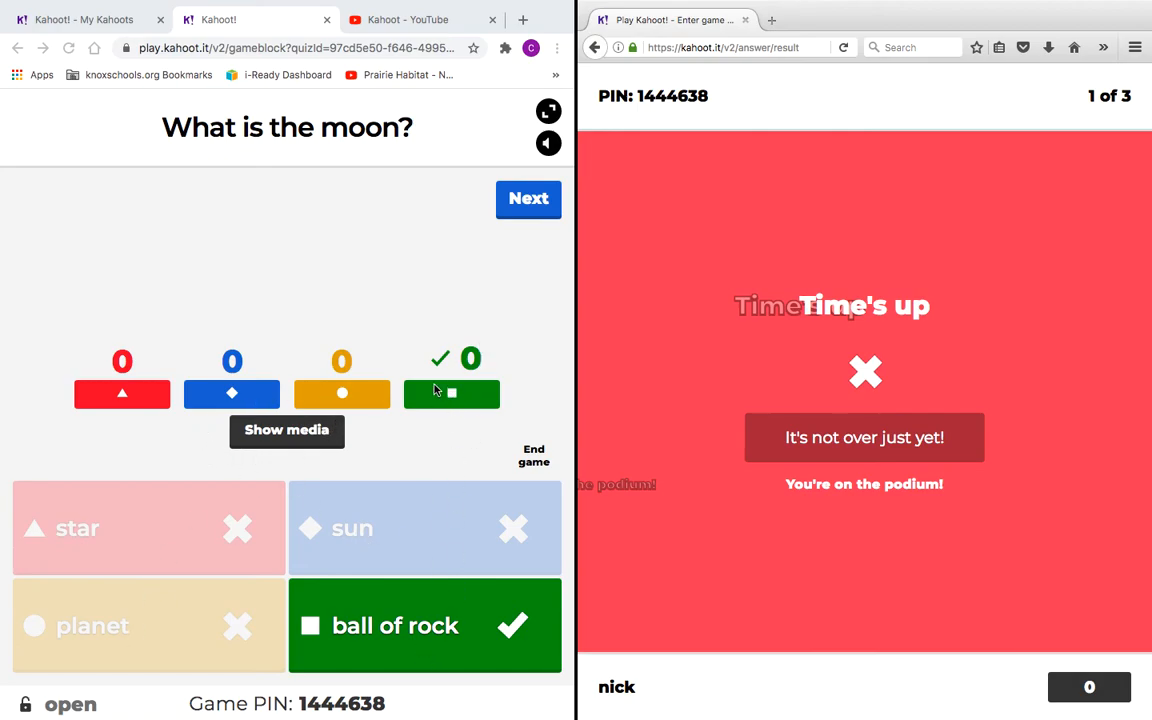
left_click(530, 201)
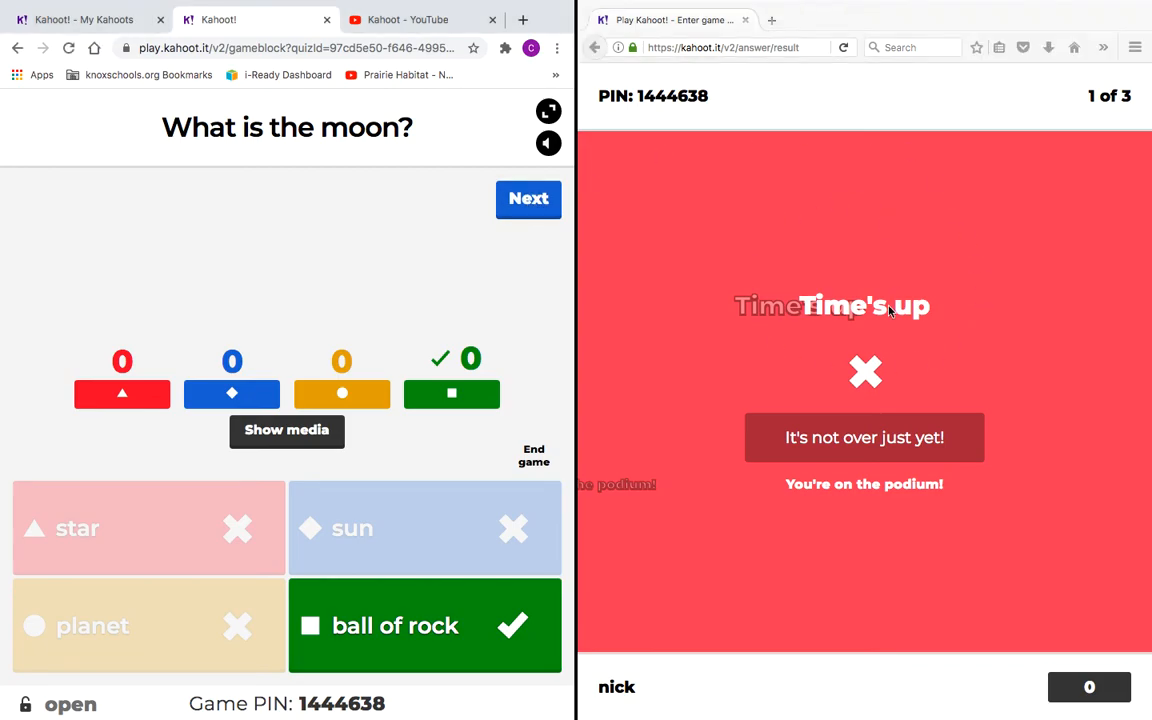
left_click(532, 201)
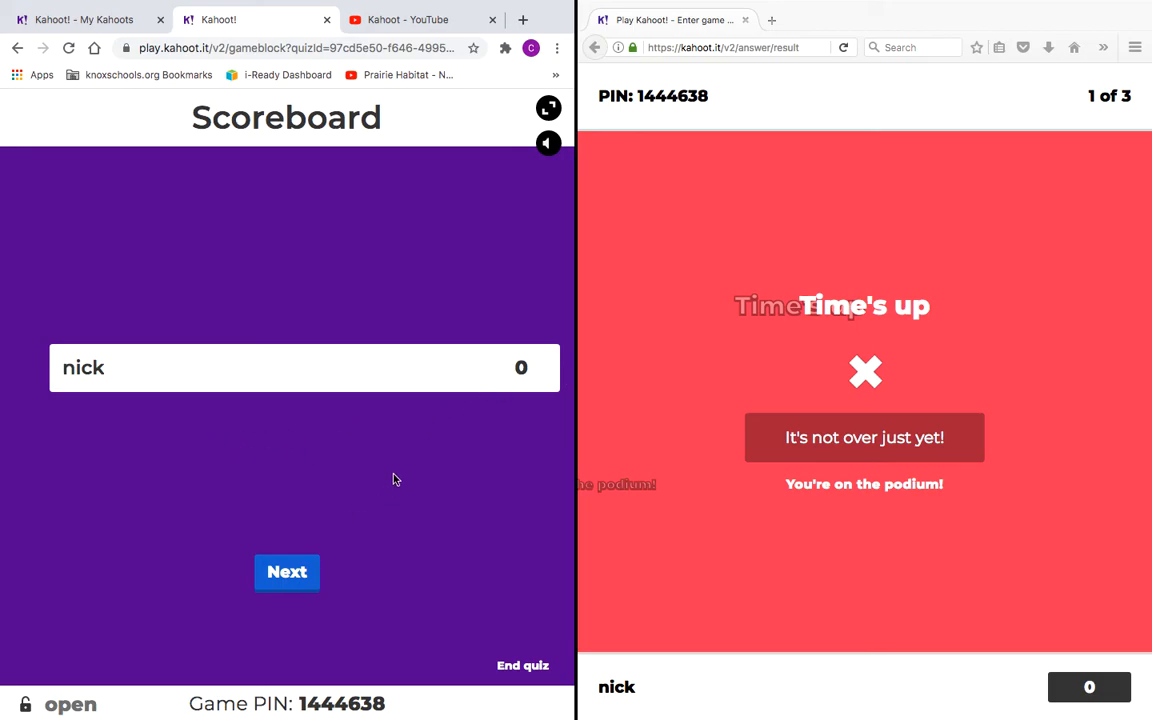
left_click(285, 570)
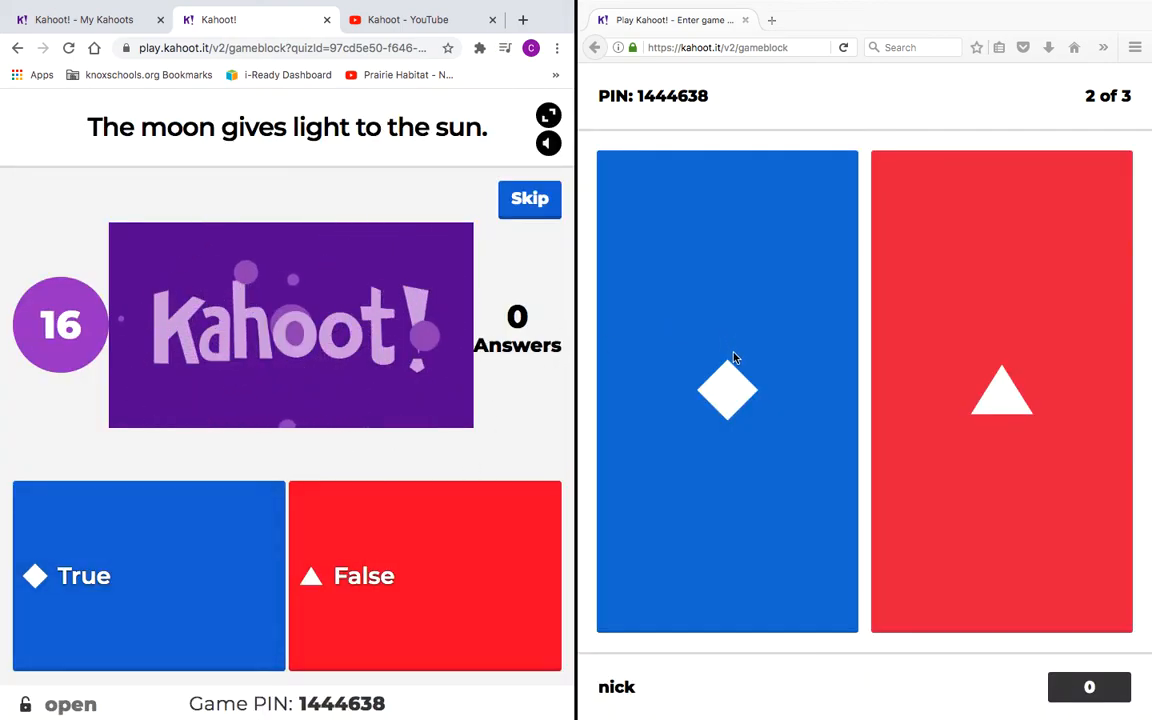
Step: Answer False to question 2 as the player, then advance past the scoreboard to question 3
left_click(966, 338)
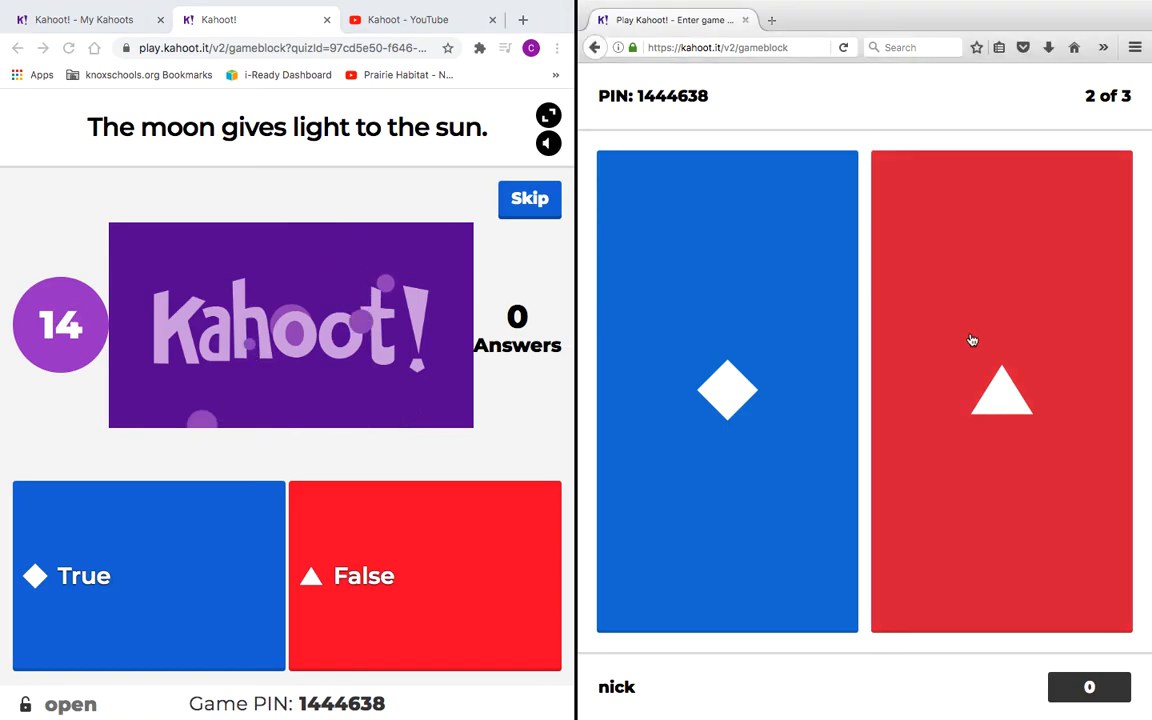
left_click(972, 342)
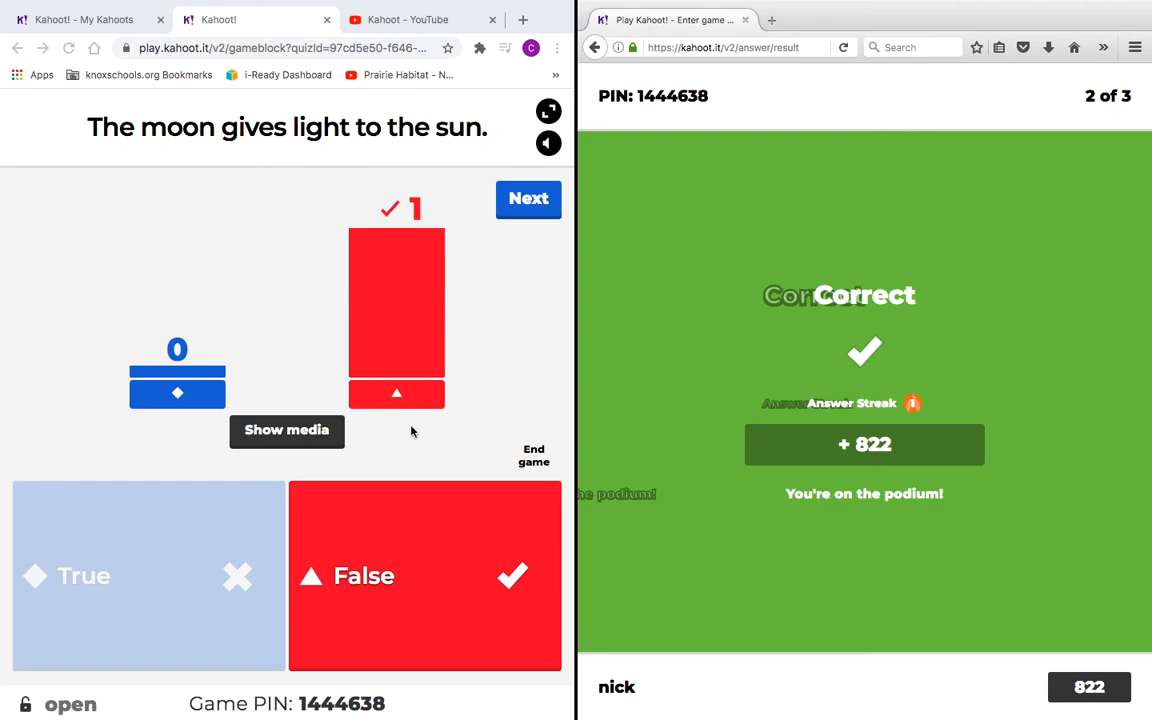
left_click(528, 200)
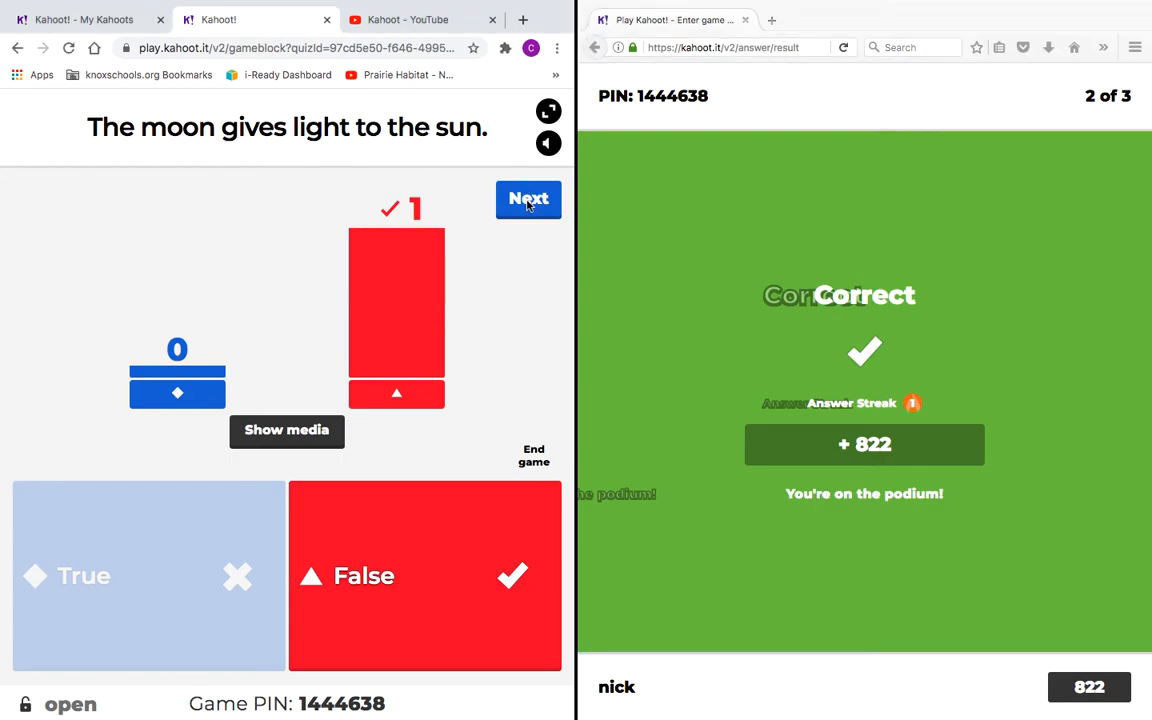
left_click(528, 200)
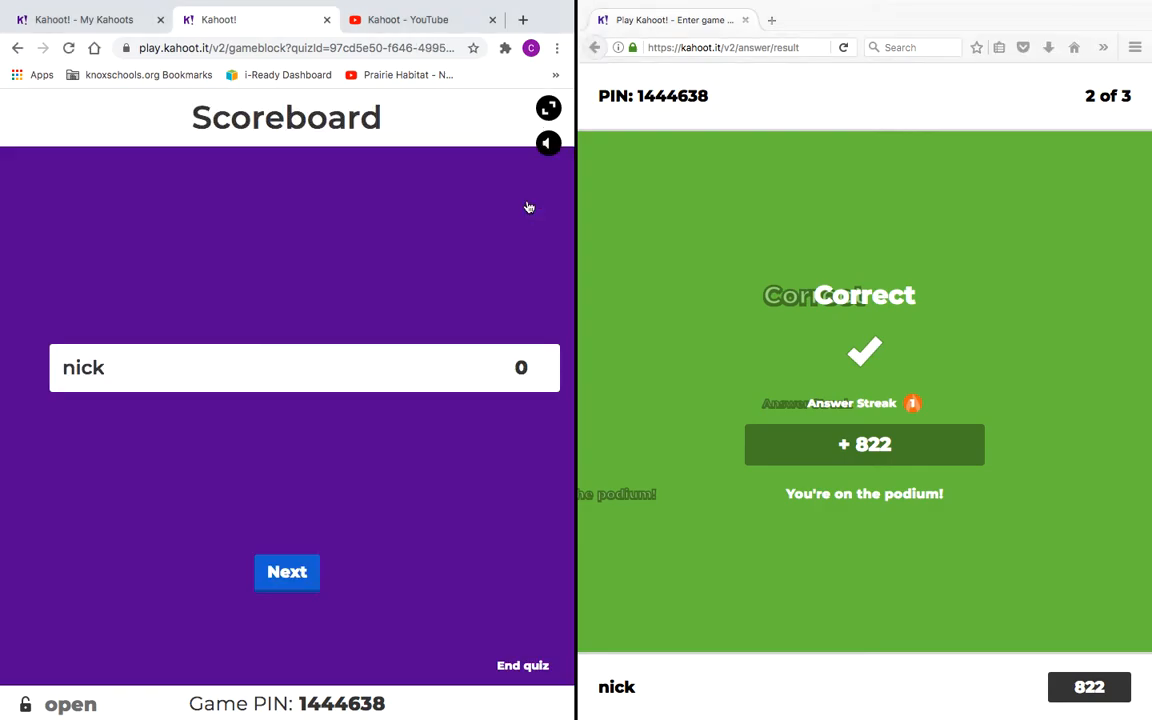
left_click(296, 580)
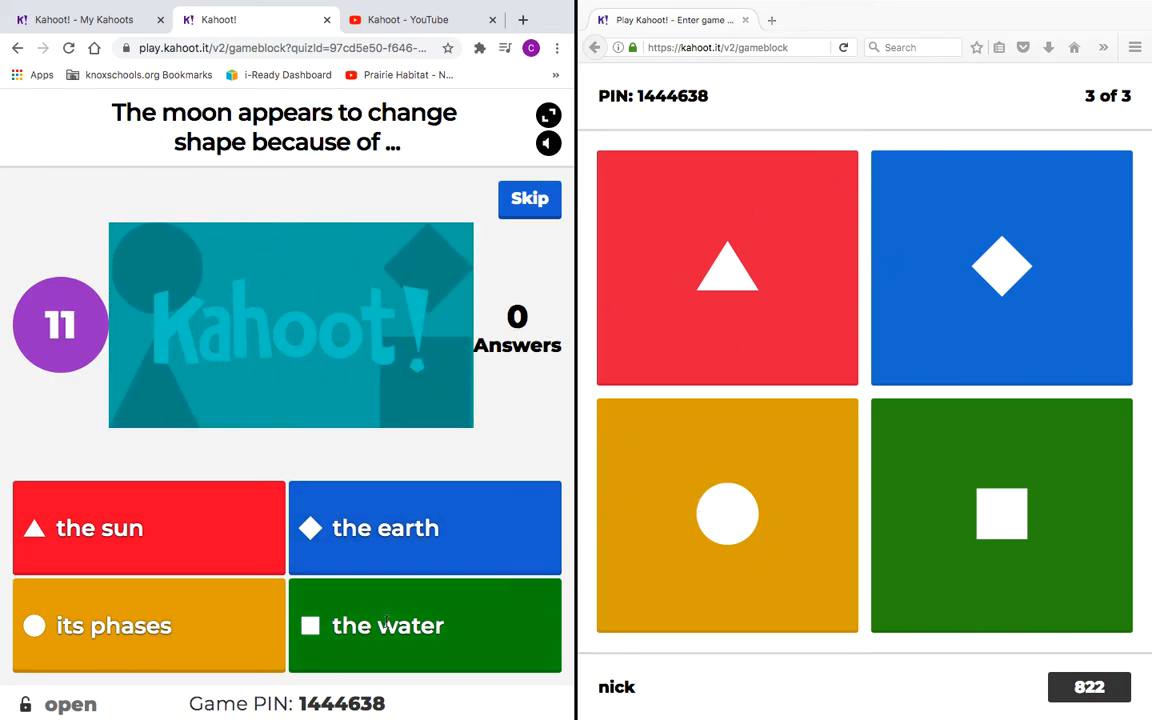
Step: Answer 'its phases' for 1607 points and first place, then advance the host past the podium
left_click(674, 513)
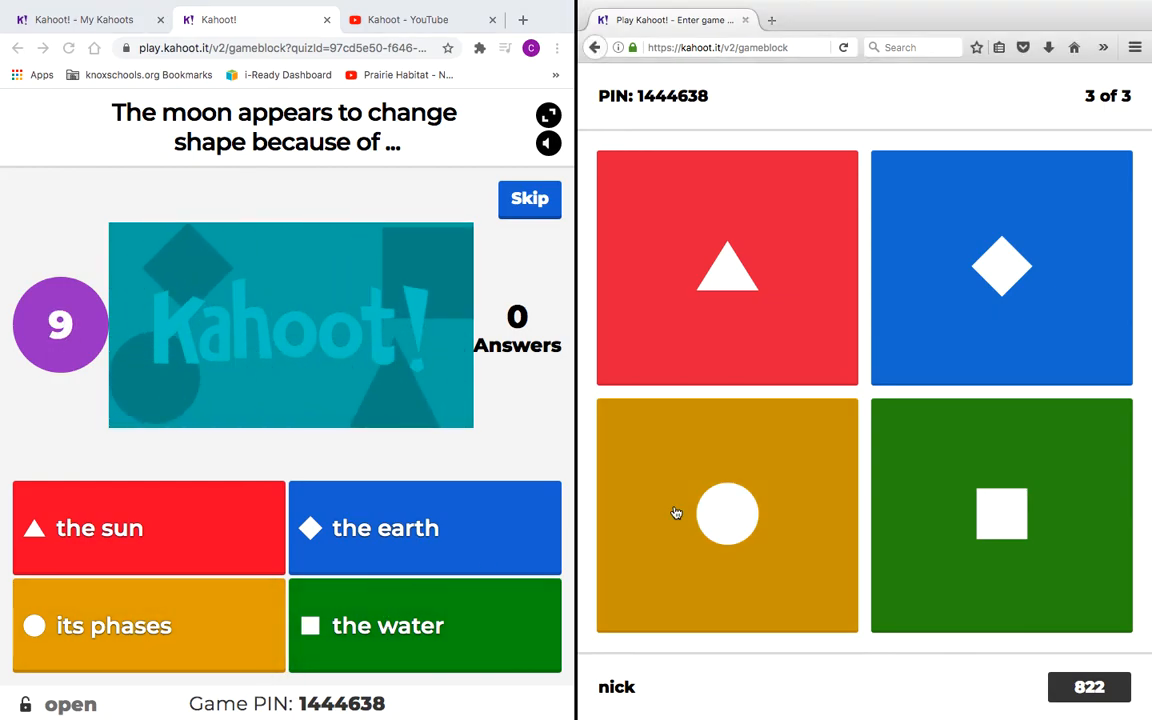
left_click(694, 509)
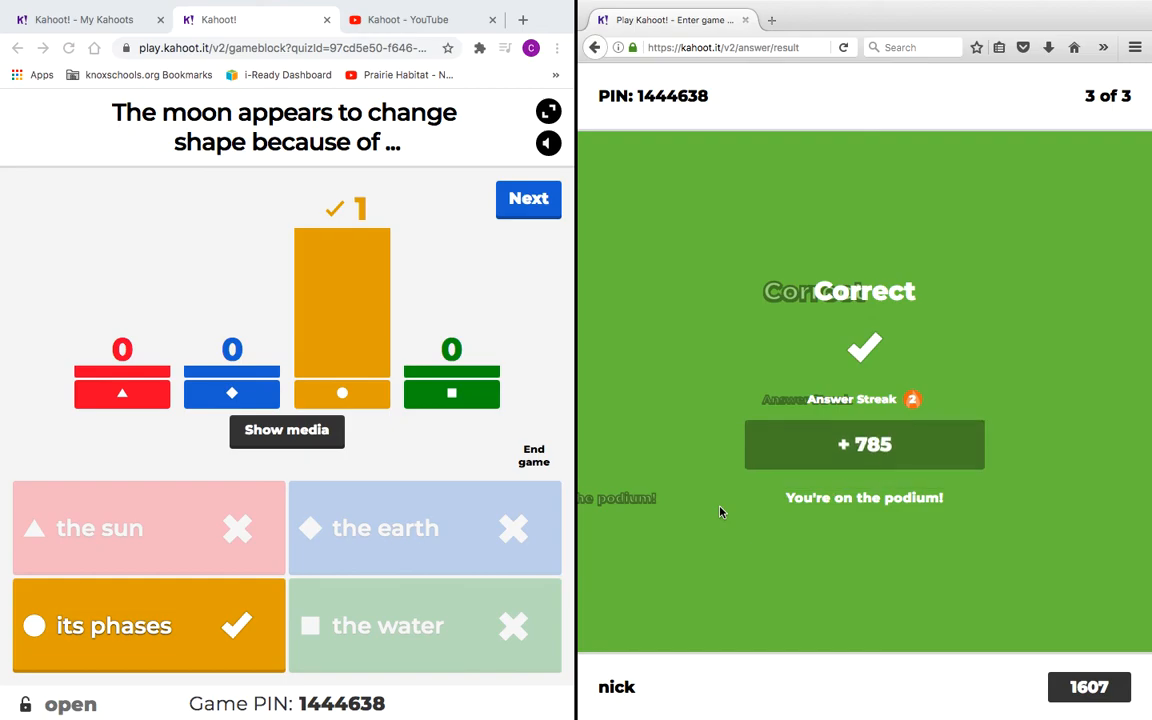
left_click(543, 199)
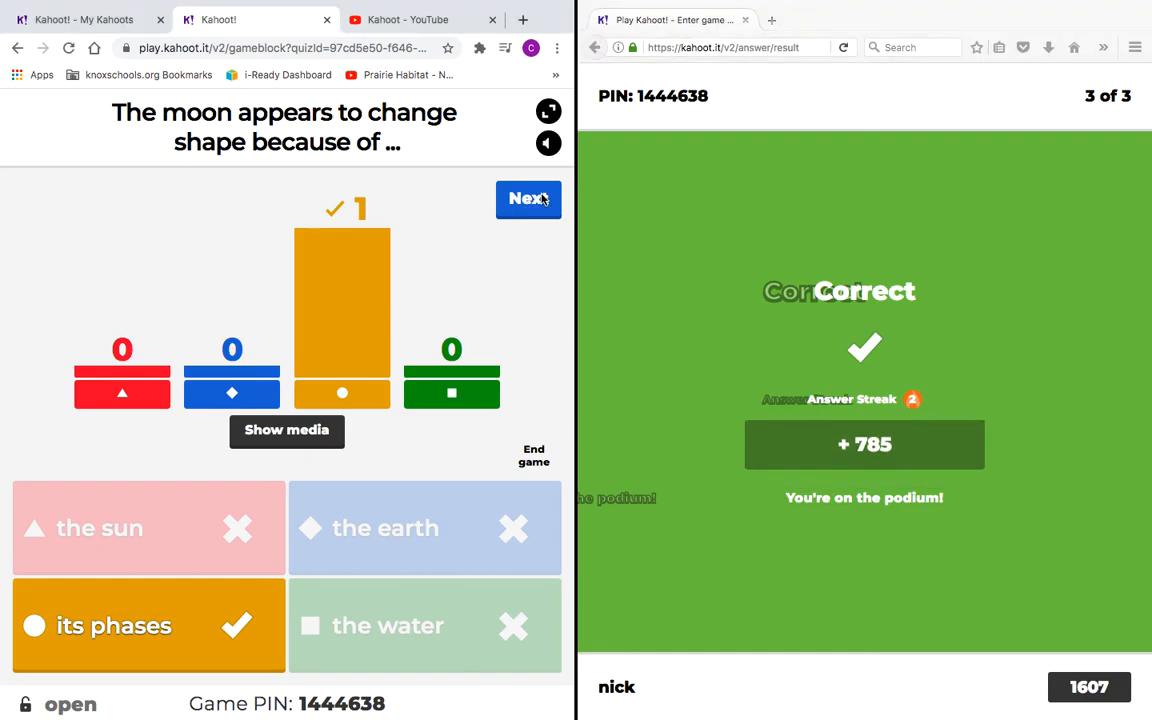
left_click(541, 207)
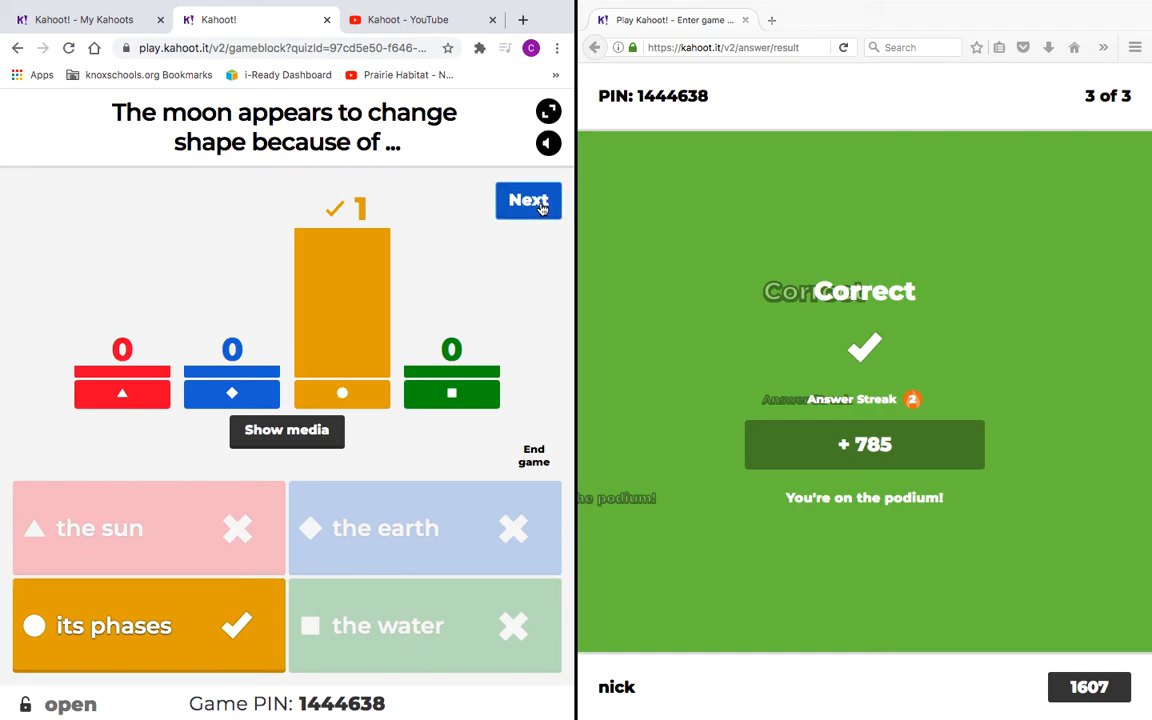
left_click(538, 224)
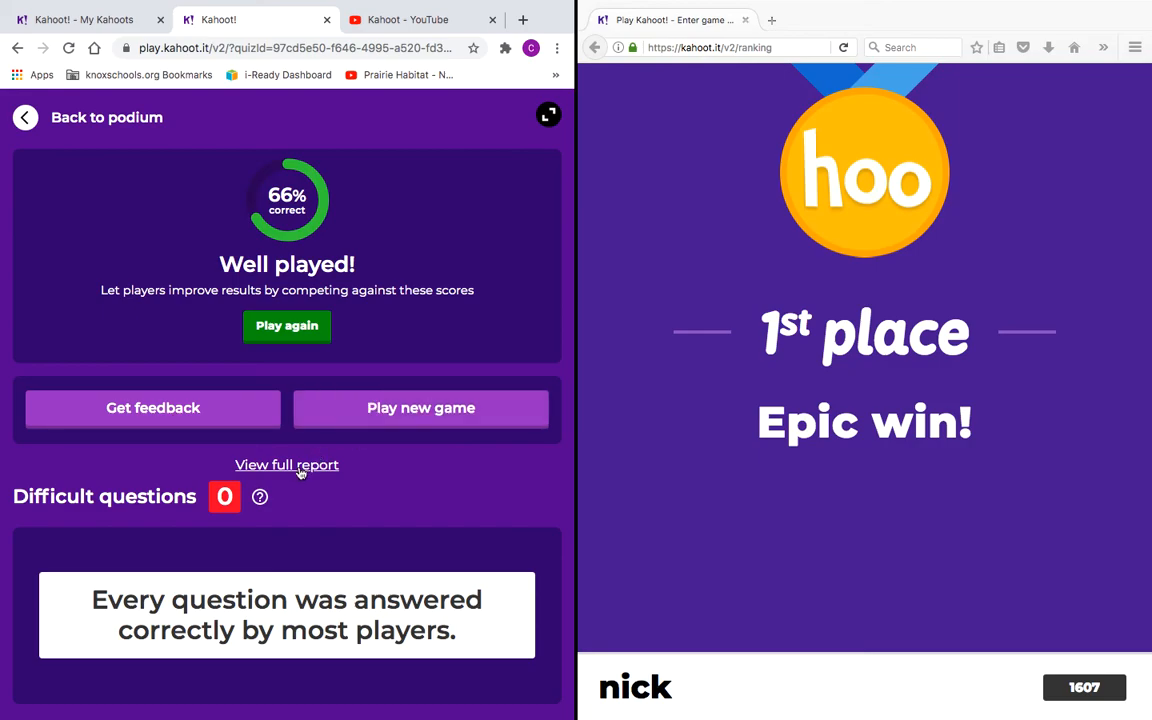
Step: Open the moon game's full report in a new tab, showing 66% correct across 3 questions
left_click(286, 465)
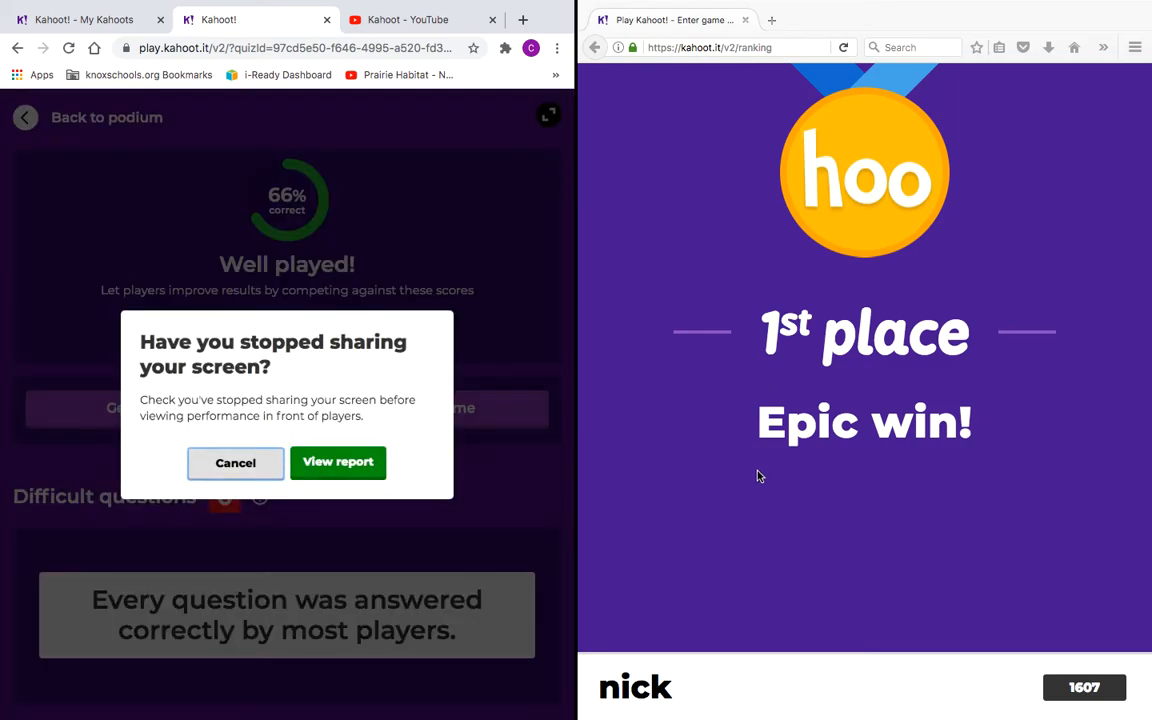
left_click(318, 464)
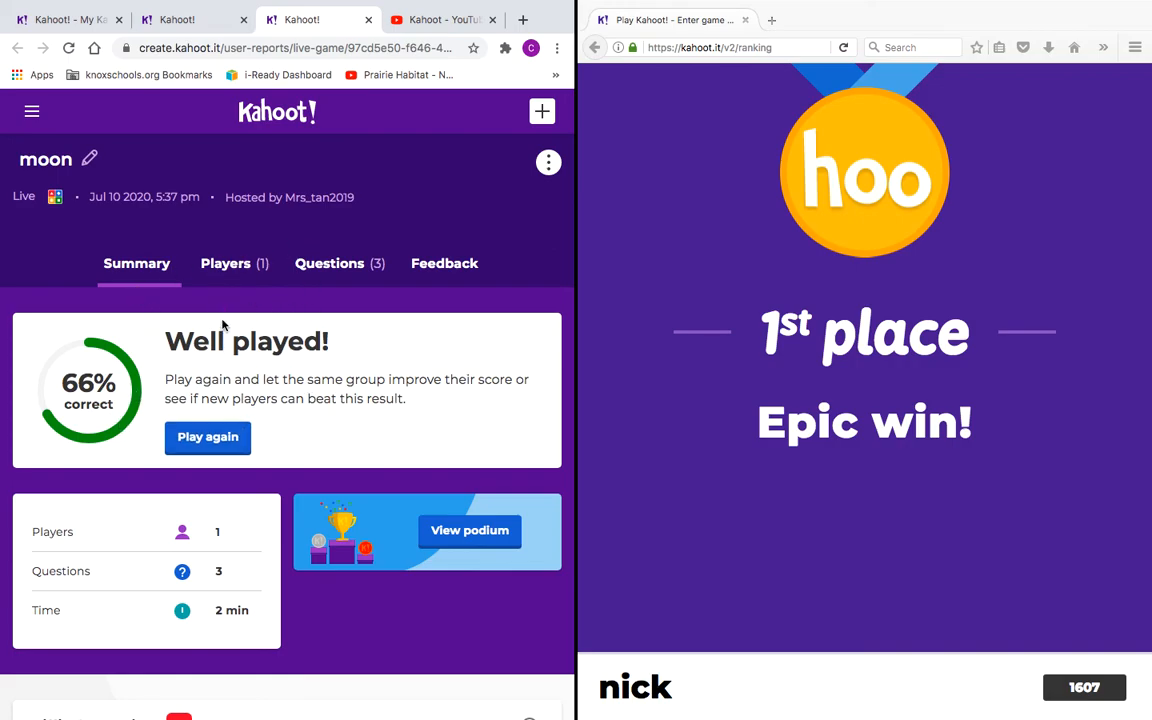
Step: Check the Players results, then scroll the Questions breakdown: 'What is the moon?' 0%, others 100%
left_click(210, 264)
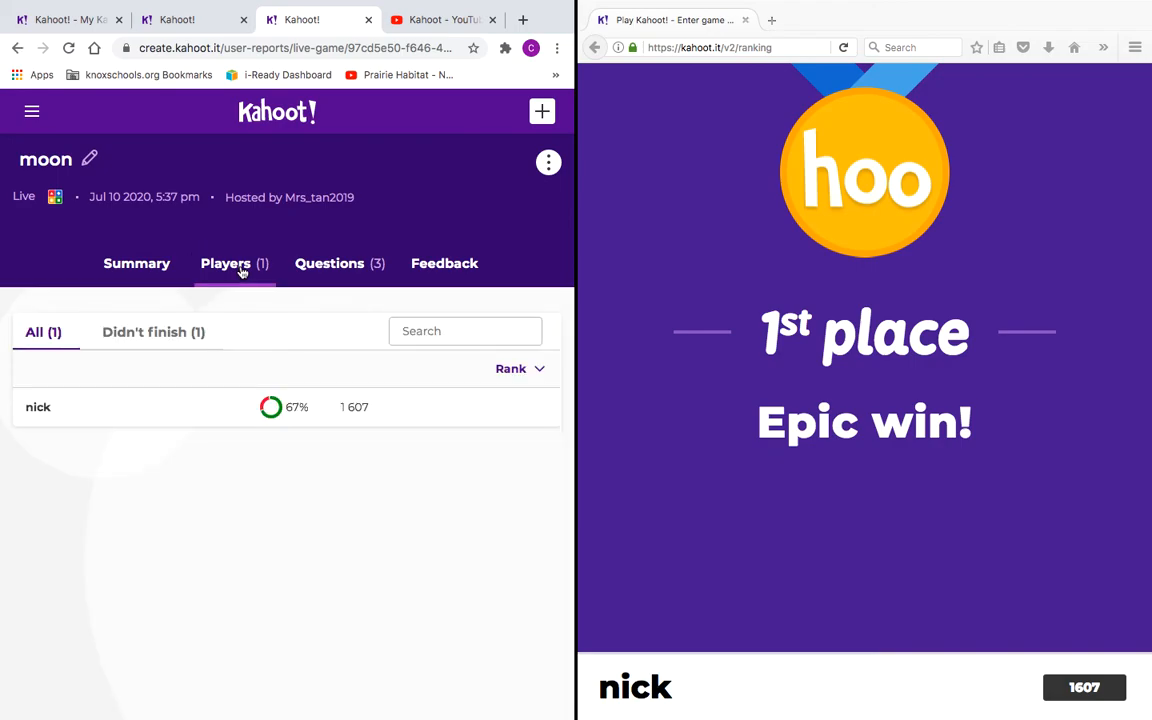
left_click(344, 271)
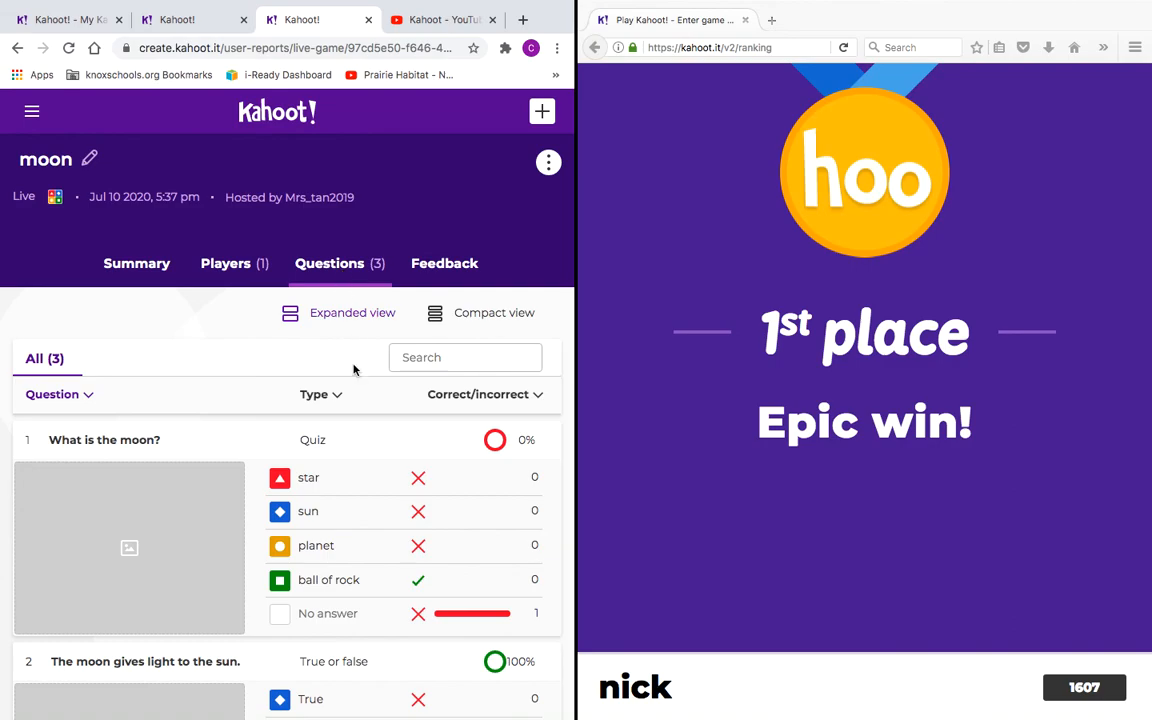
scroll(351, 510, "down", 1)
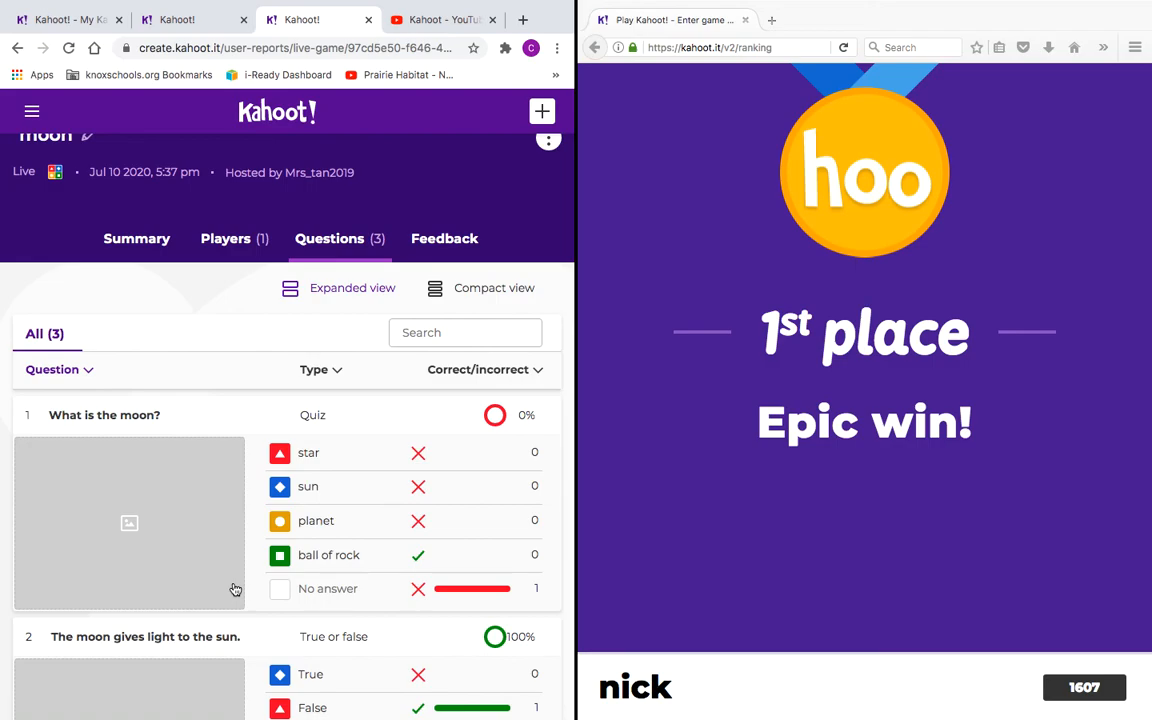
scroll(252, 577, "down", 2)
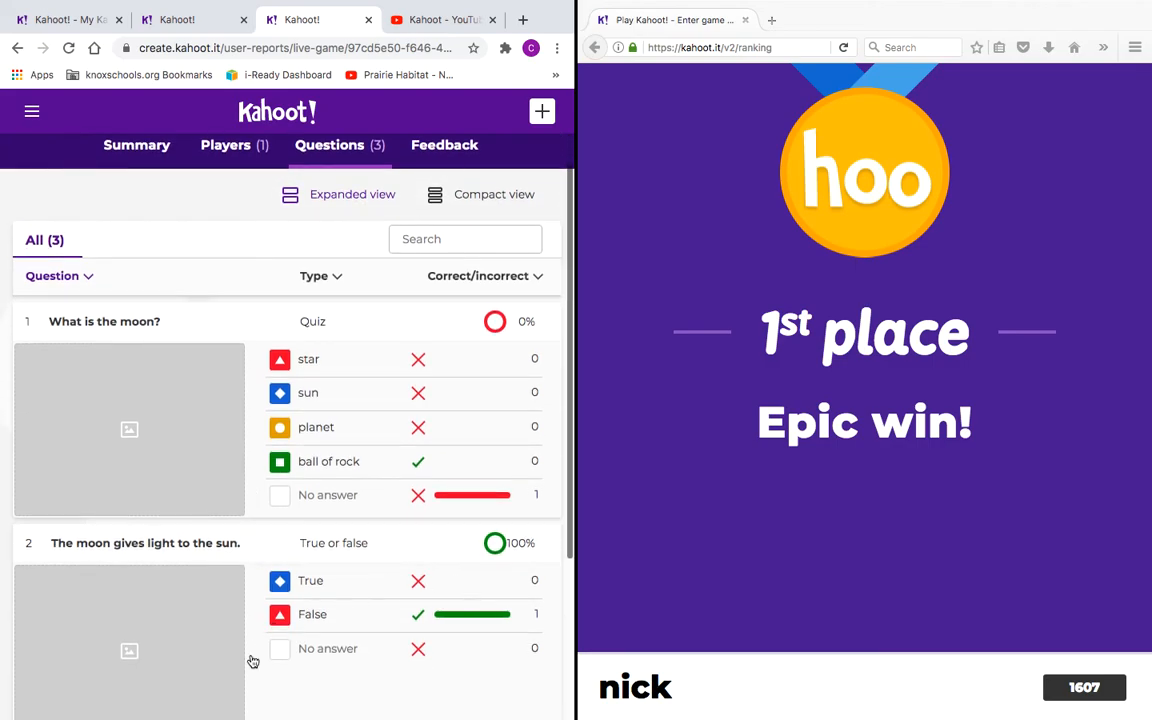
scroll(300, 680, "down", 2)
scroll(340, 710, "down", 3)
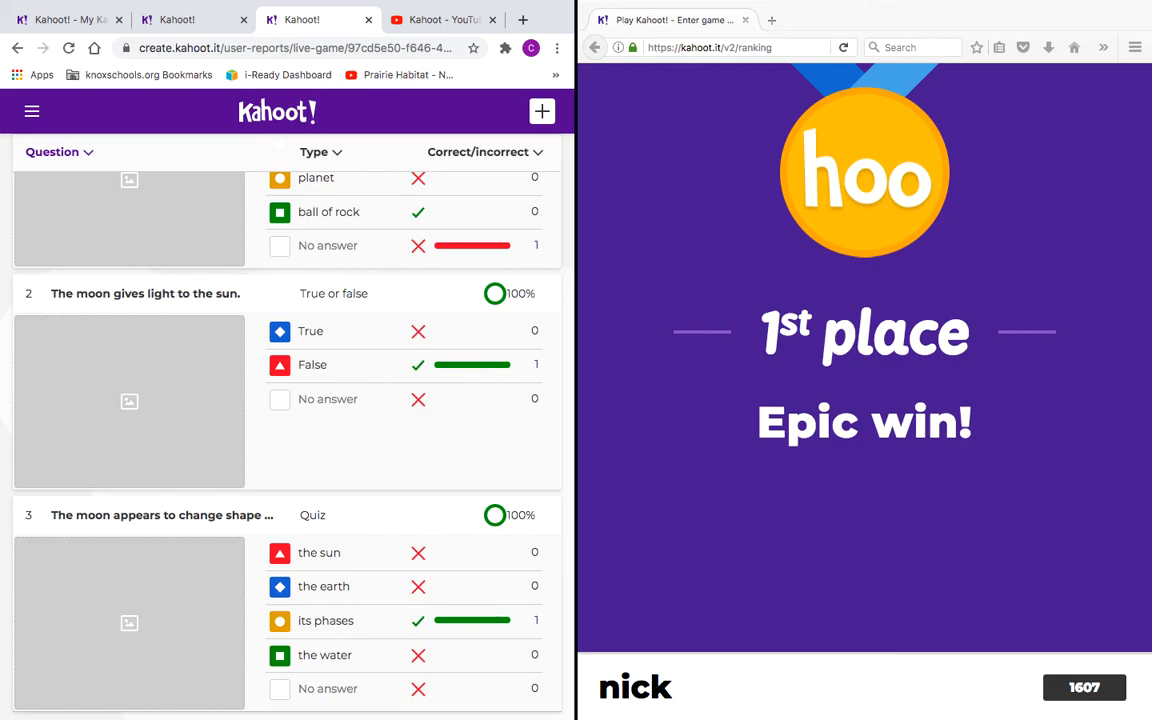
scroll(193, 571, "up", 5)
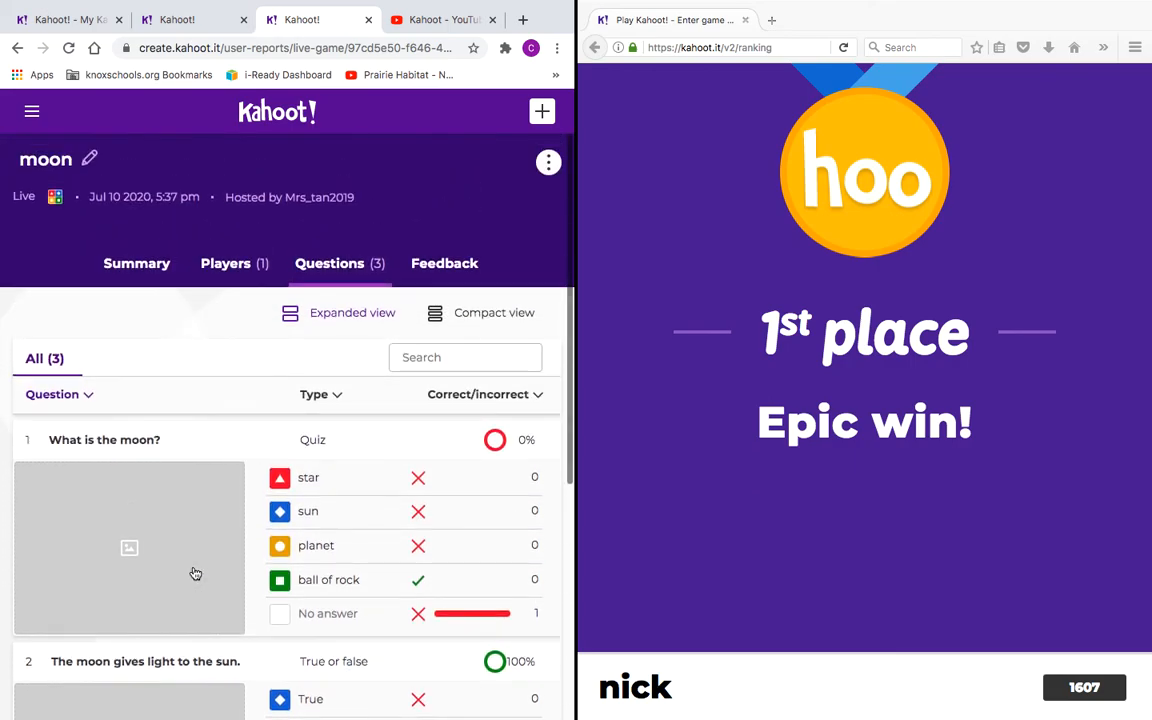